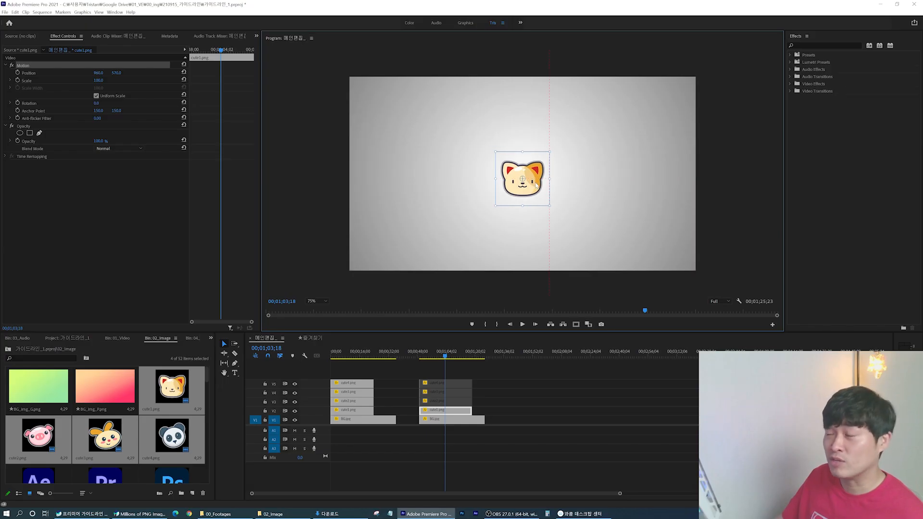
# - Move the cat image to about 1410, 480 in the frame and toggle the safe margins on and off
pyautogui.moveTo(536, 185); pyautogui.dragTo(661, 248)
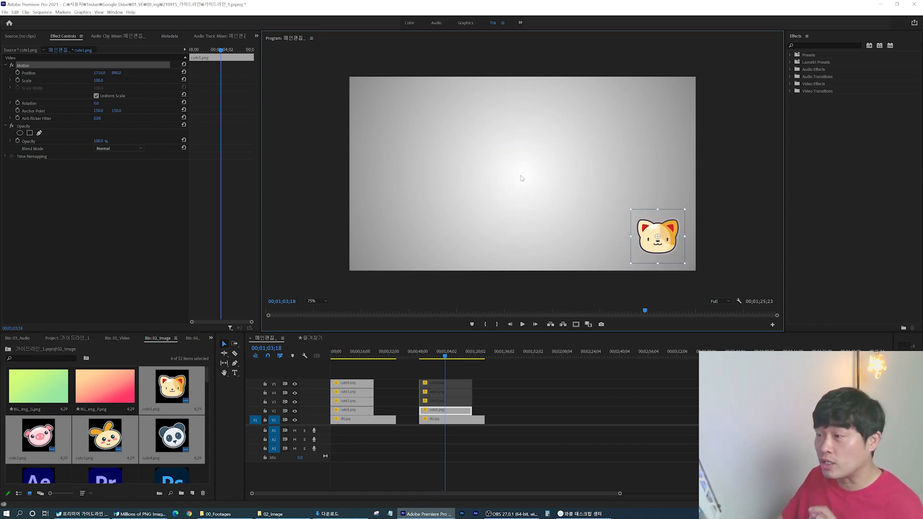
pyautogui.moveTo(636, 235); pyautogui.dragTo(601, 184)
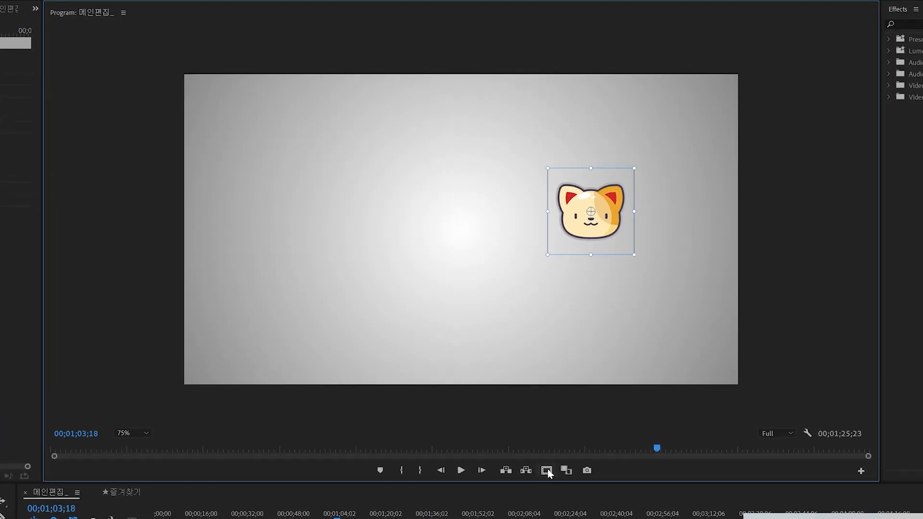
pyautogui.click(547, 471)
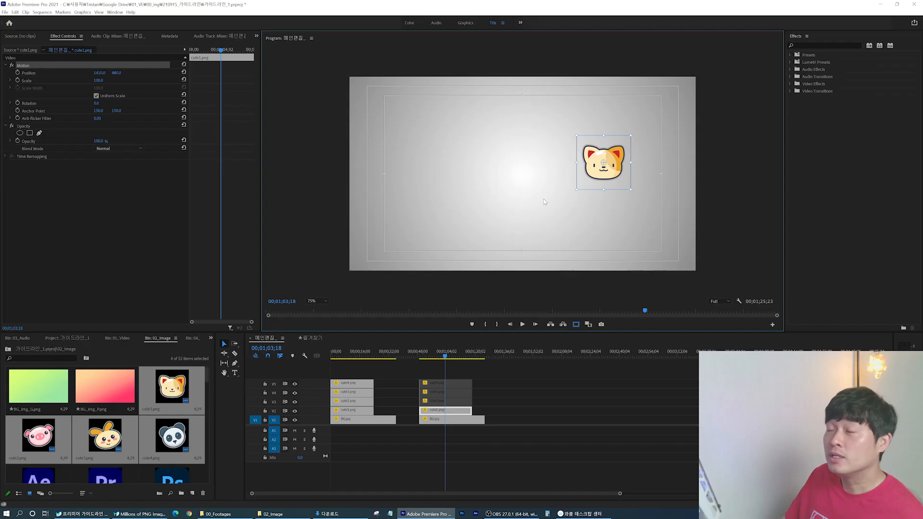
pyautogui.press("'")
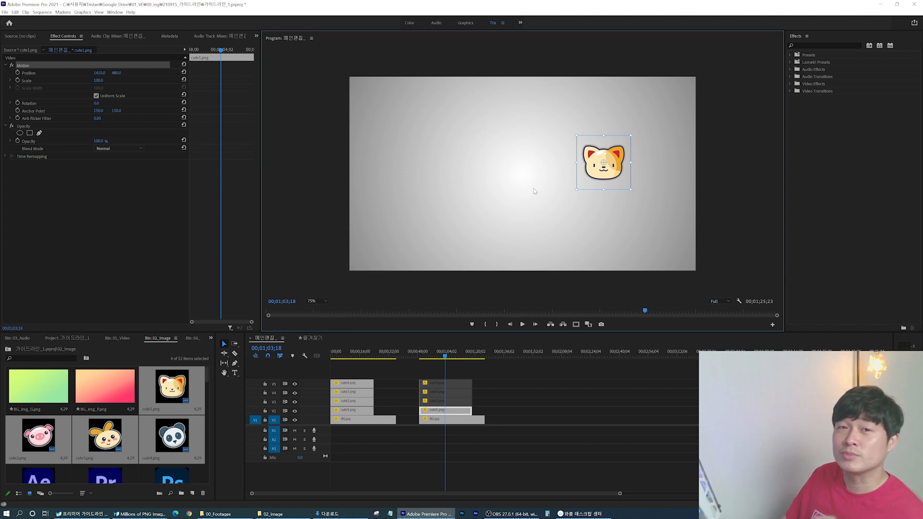
# - Scrub through the title clips in the third timeline section and place the playhead at 00;01;45;27 on the plain background
pyautogui.click(352, 354)
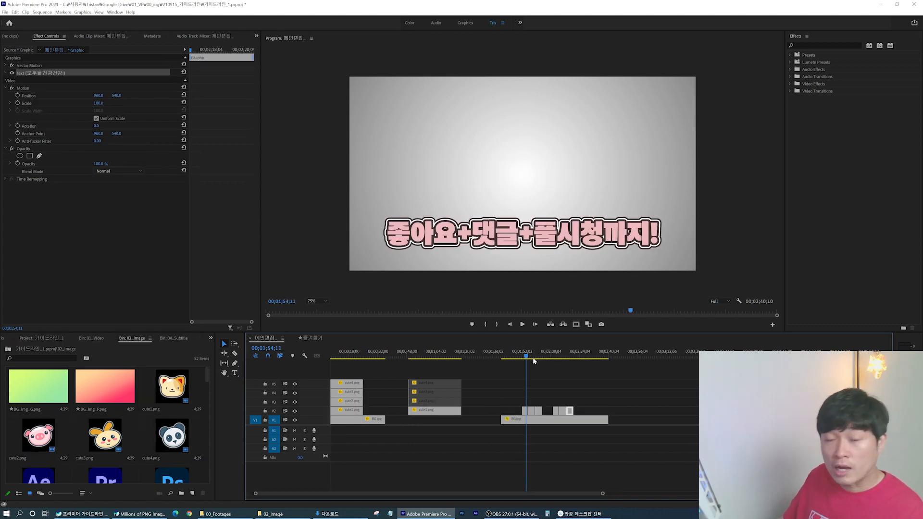
pyautogui.click(532, 356)
pyautogui.moveTo(532, 356); pyautogui.dragTo(558, 358)
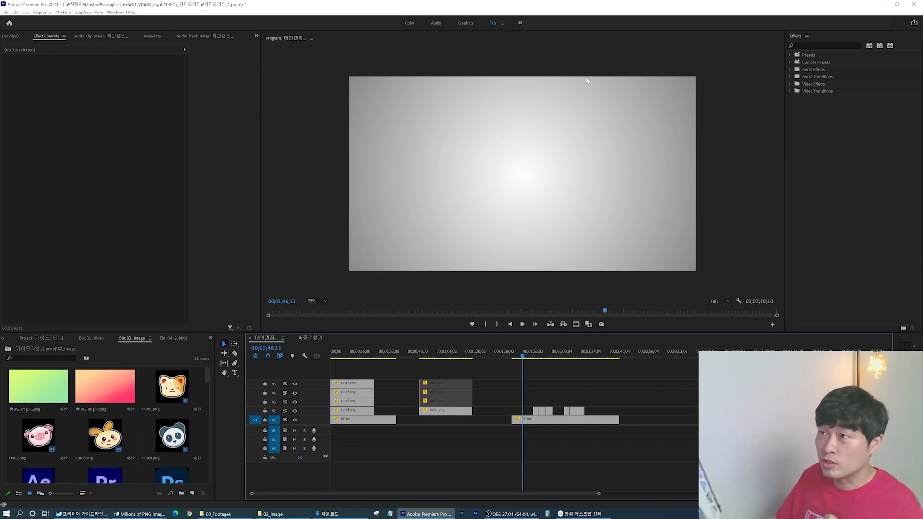
pyautogui.scroll(14, 480, 120)
pyautogui.click(445, 137)
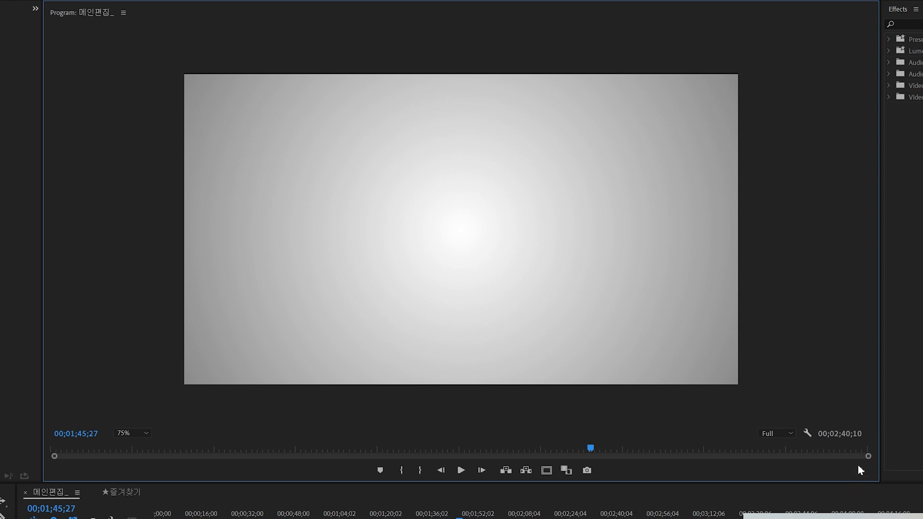
# - Add the Show Rulers and Show Guides controls to the Program monitor's control row
pyautogui.click(861, 473)
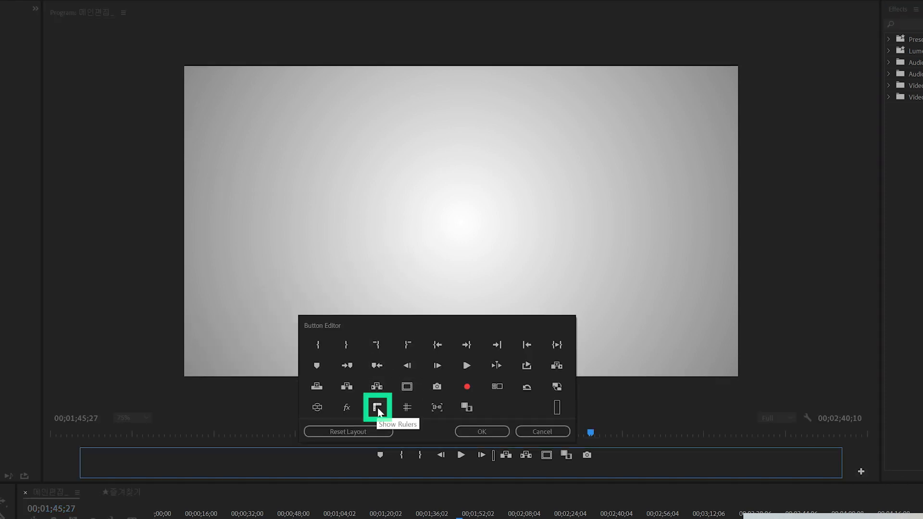
pyautogui.moveTo(378, 410); pyautogui.dragTo(582, 457)
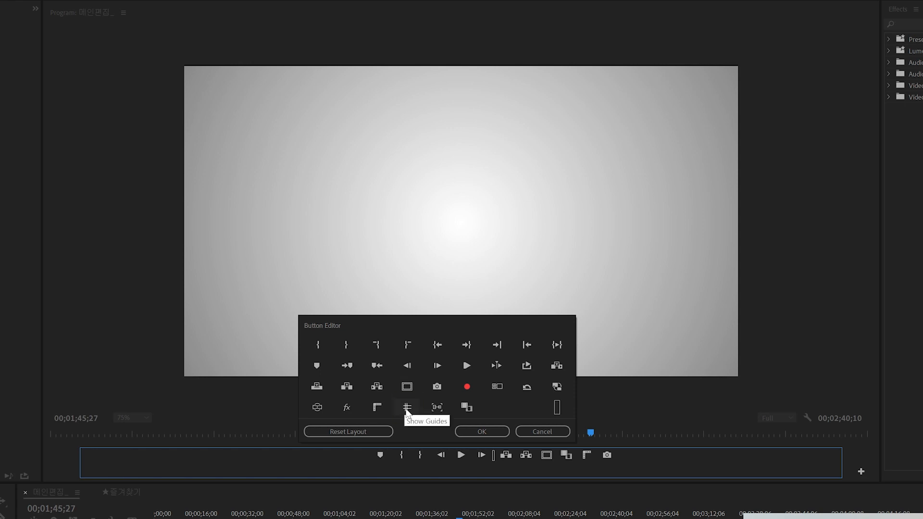
pyautogui.moveTo(407, 409); pyautogui.dragTo(601, 457)
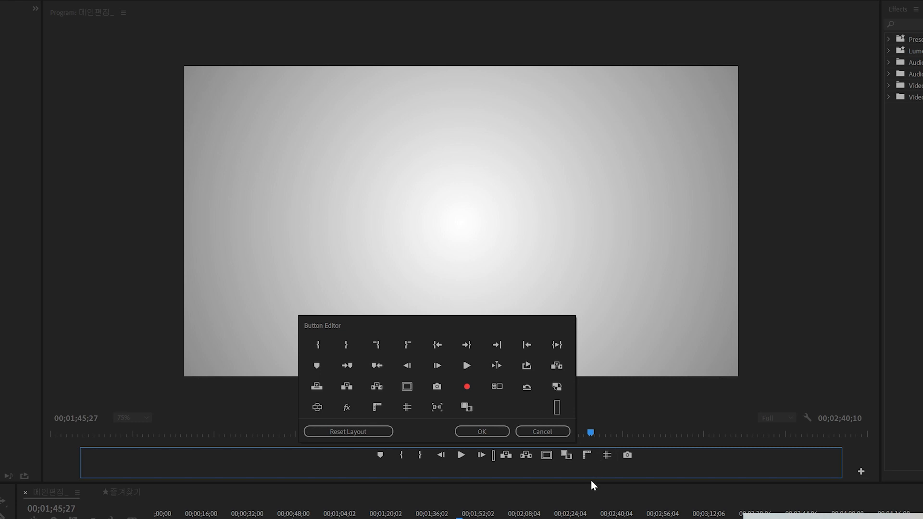
pyautogui.click(482, 432)
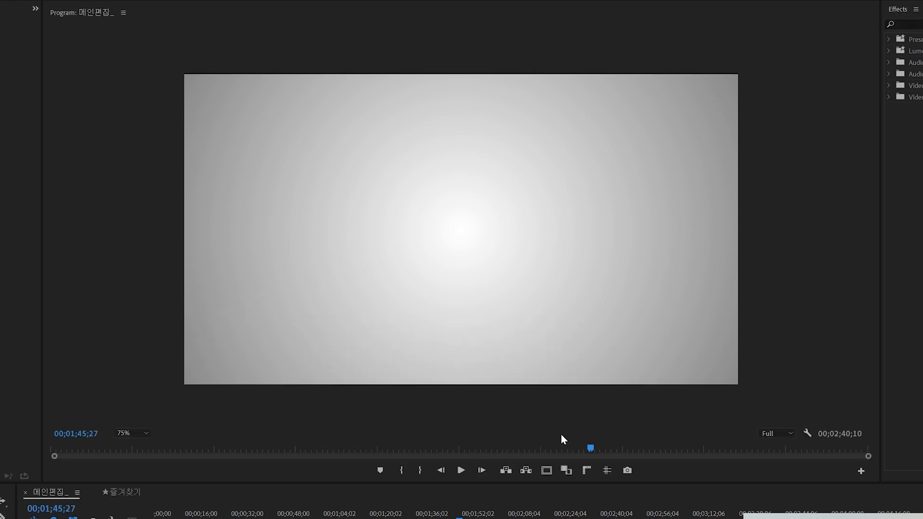
# - Toggle the Program monitor rulers, leaving both the rulers and the guides shown
pyautogui.click(586, 474)
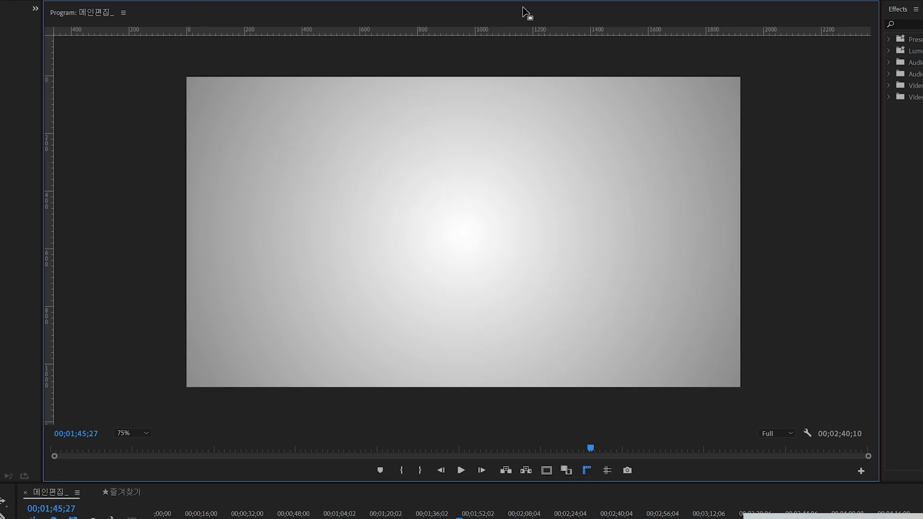
pyautogui.click(587, 472)
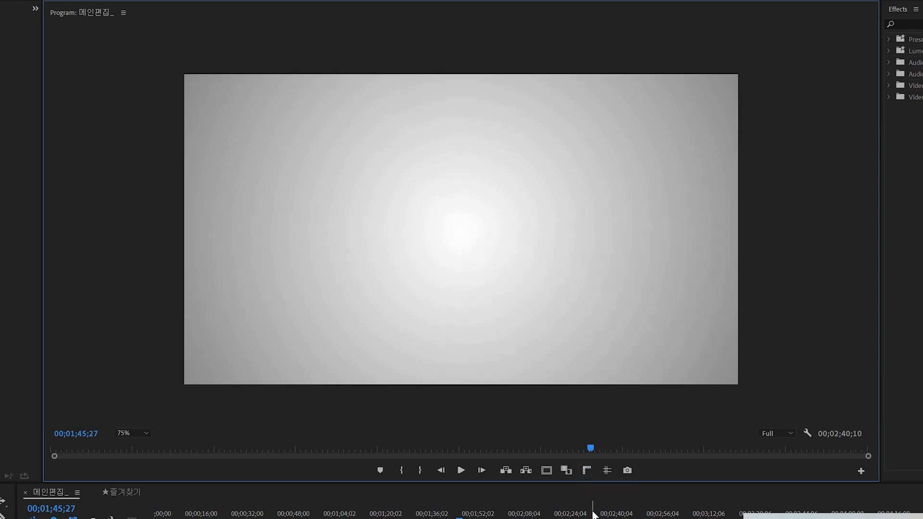
pyautogui.click(586, 471)
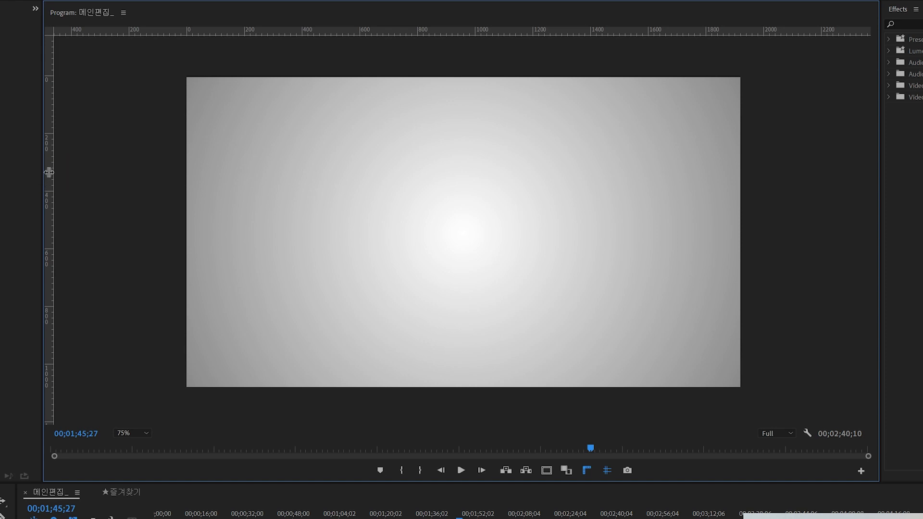
# - Create a vertical guide, shift it to about 780 px, and toggle the guide display off and on
pyautogui.moveTo(48, 169); pyautogui.dragTo(455, 196)
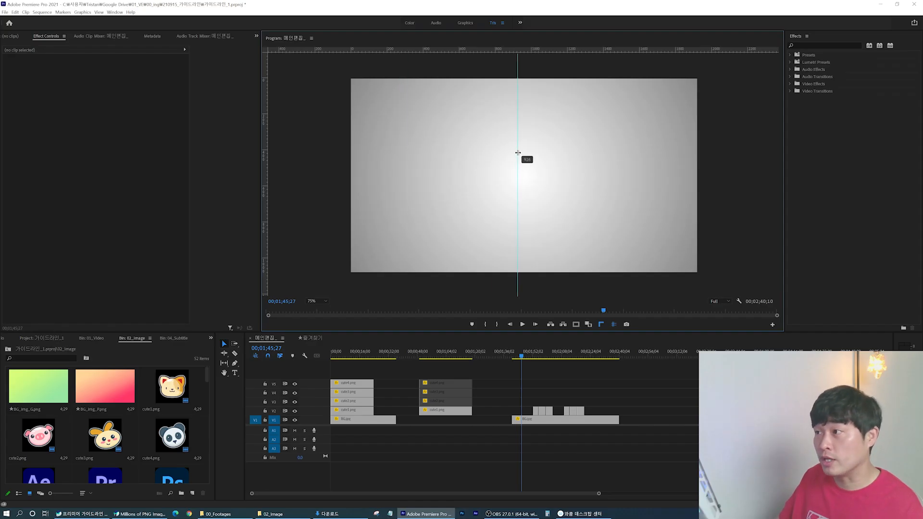
pyautogui.moveTo(518, 153); pyautogui.dragTo(491, 155)
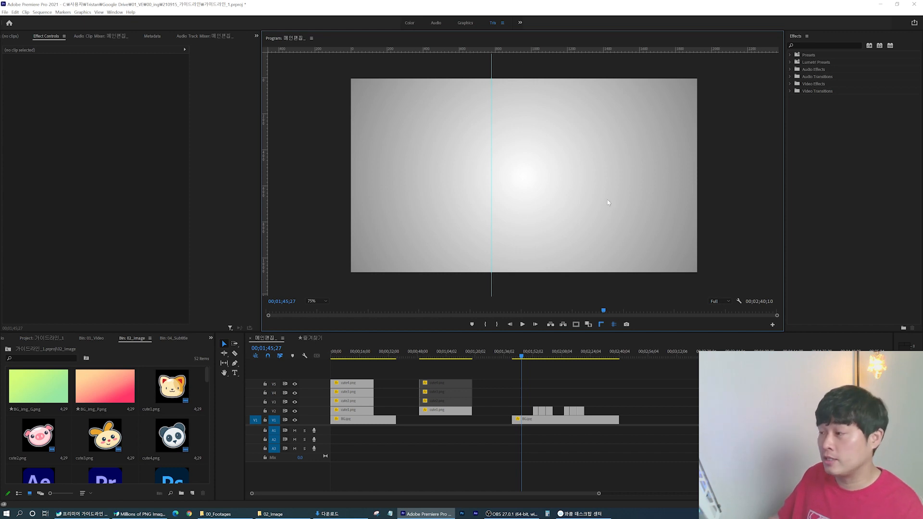
pyautogui.click(613, 324)
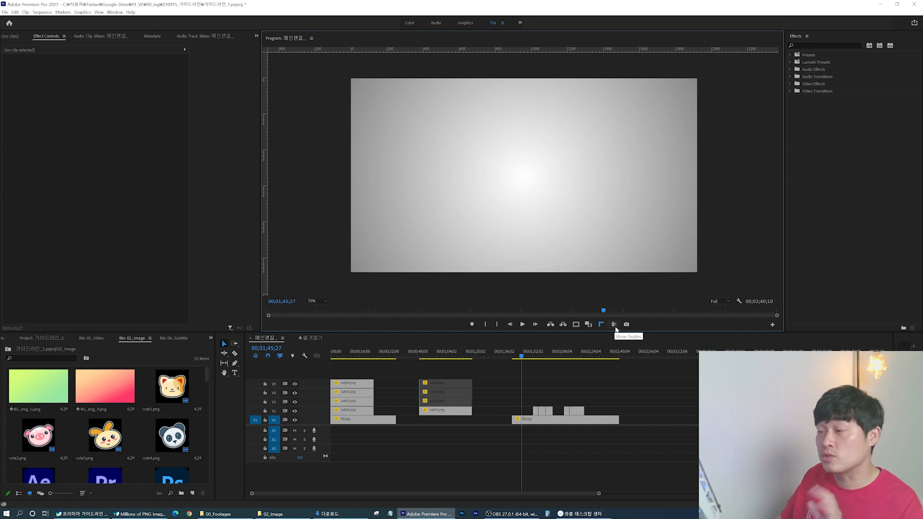
pyautogui.click(614, 325)
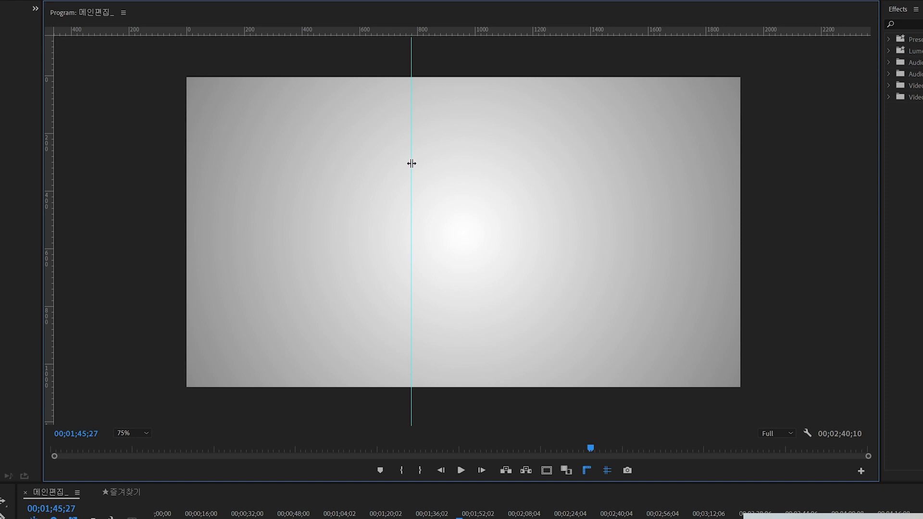
# - Remove the vertical guide from the frame and try out a new vertical guide and a horizontal guide
pyautogui.moveTo(412, 163); pyautogui.dragTo(412, 166)
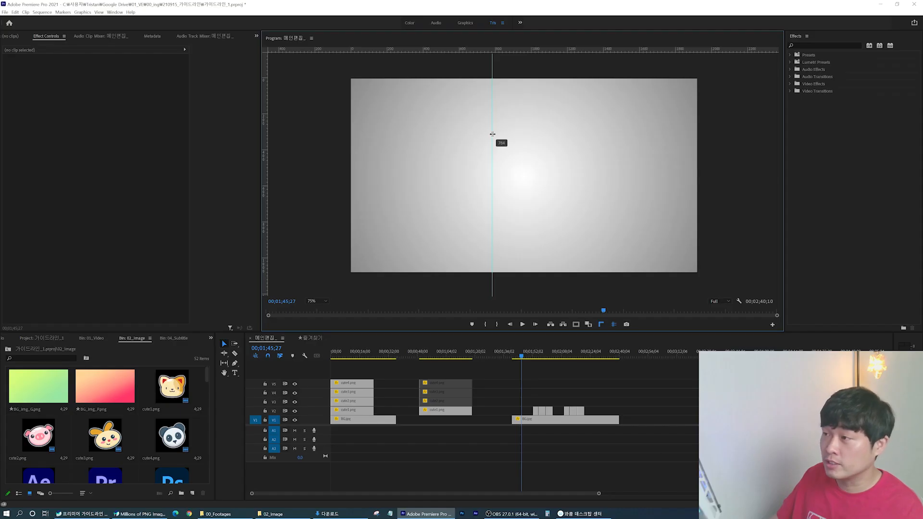
pyautogui.moveTo(492, 134); pyautogui.dragTo(302, 188)
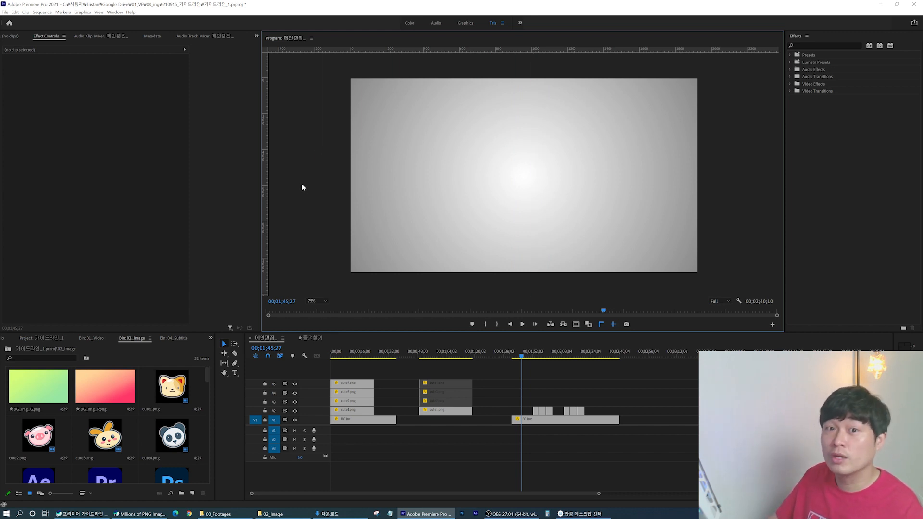
pyautogui.moveTo(266, 102); pyautogui.dragTo(411, 115)
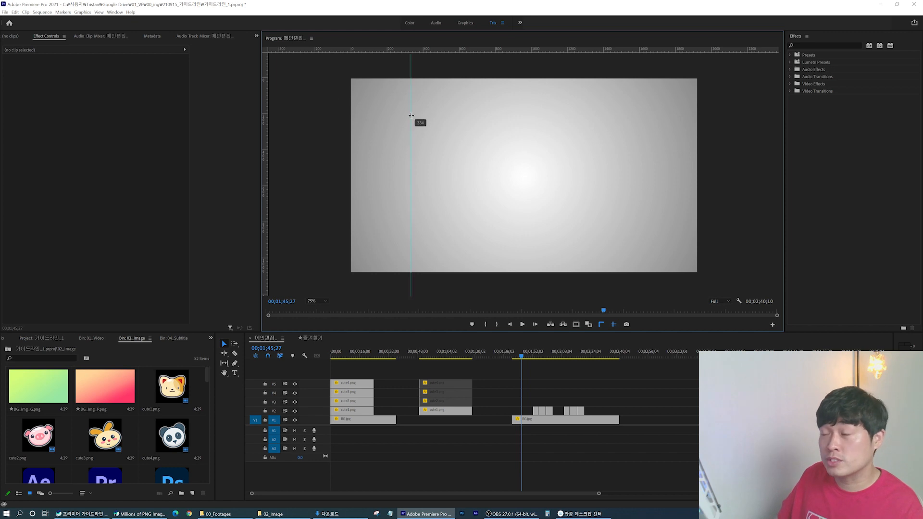
pyautogui.moveTo(454, 49); pyautogui.dragTo(461, 133)
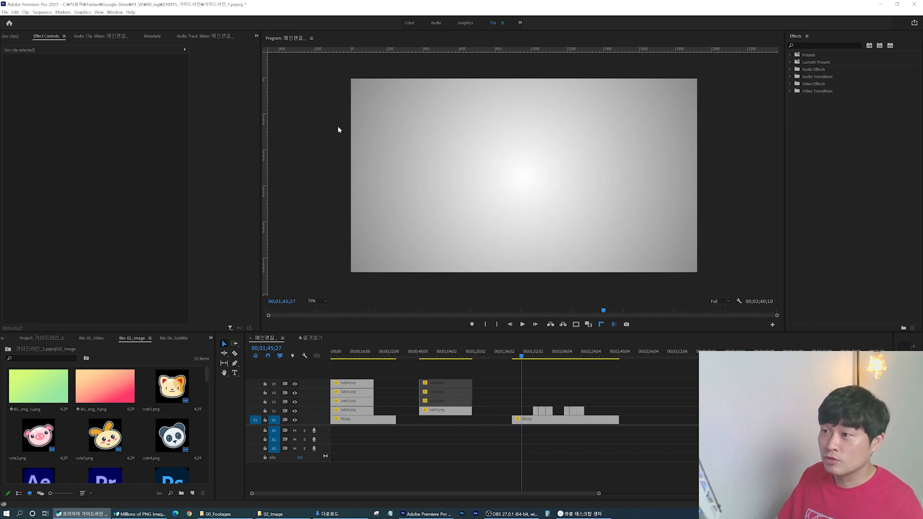
# - Place four vertical guides across the frame at about 390, 800, 1180 and 1560 px
pyautogui.moveTo(266, 99); pyautogui.dragTo(421, 107)
pyautogui.moveTo(265, 99); pyautogui.dragTo(494, 106)
pyautogui.moveTo(266, 98); pyautogui.dragTo(563, 99)
pyautogui.moveTo(265, 103); pyautogui.dragTo(632, 122)
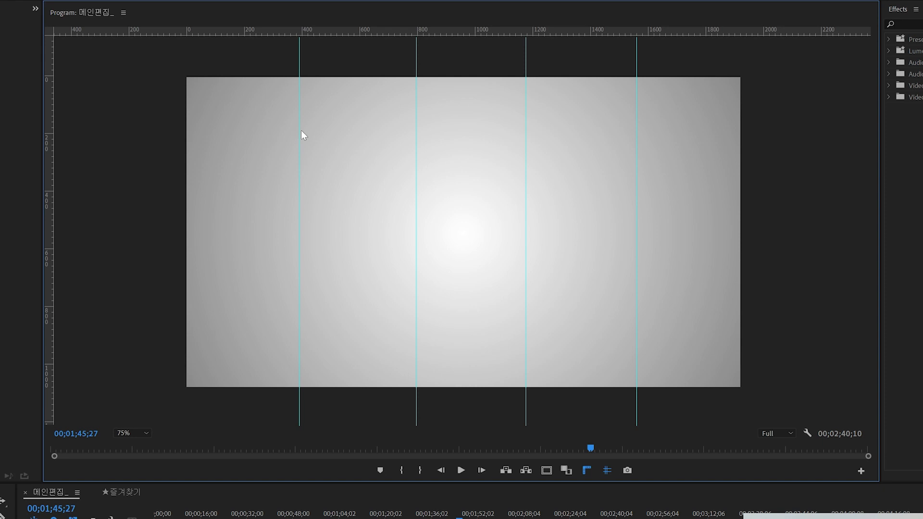
# - Edit the first vertical guide, changing its units to Percent and its position to 20
pyautogui.rightClick(301, 128)
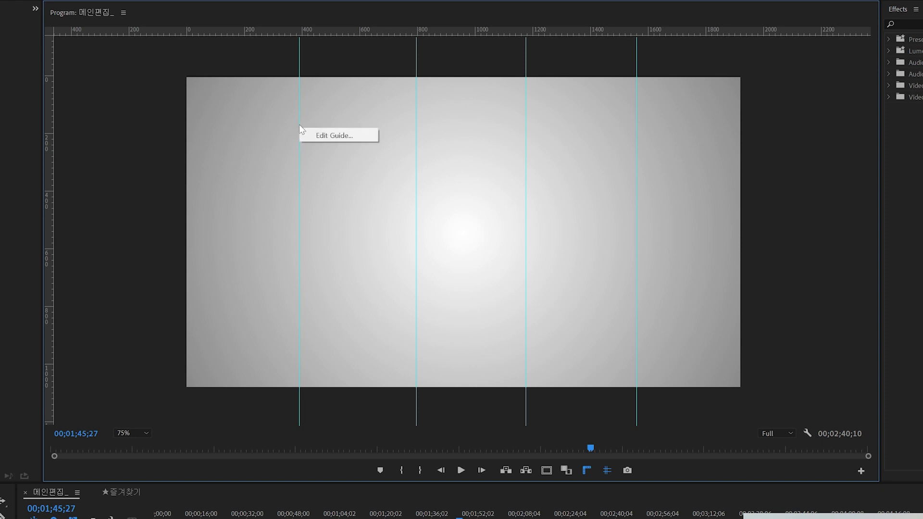
pyautogui.click(366, 136)
pyautogui.moveTo(373, 291); pyautogui.dragTo(420, 142)
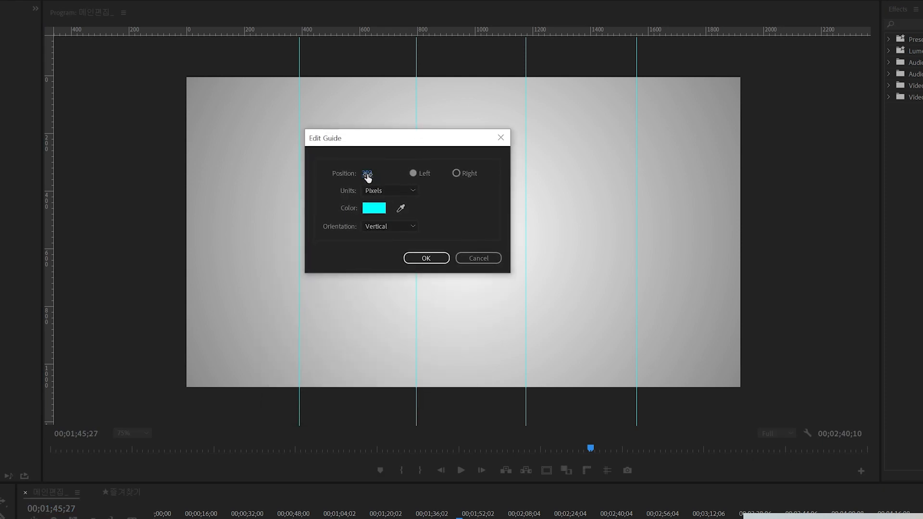
pyautogui.click(396, 190)
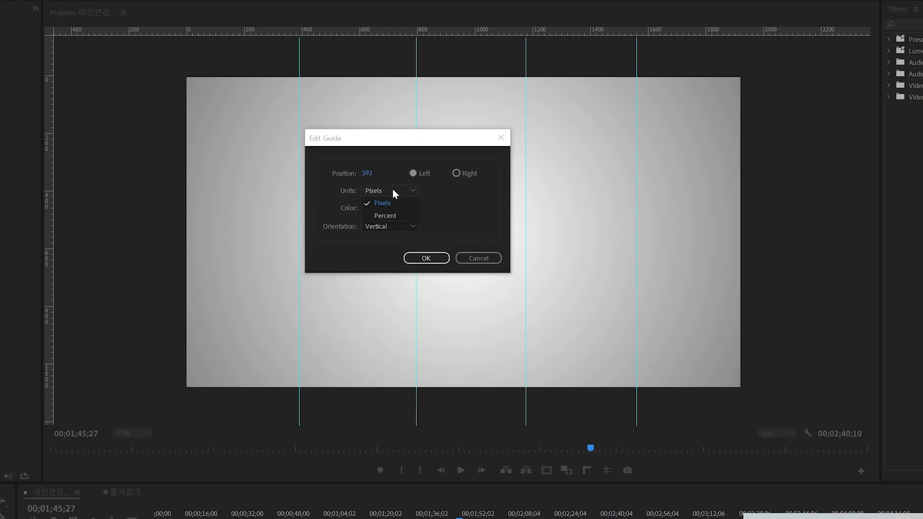
pyautogui.click(394, 178)
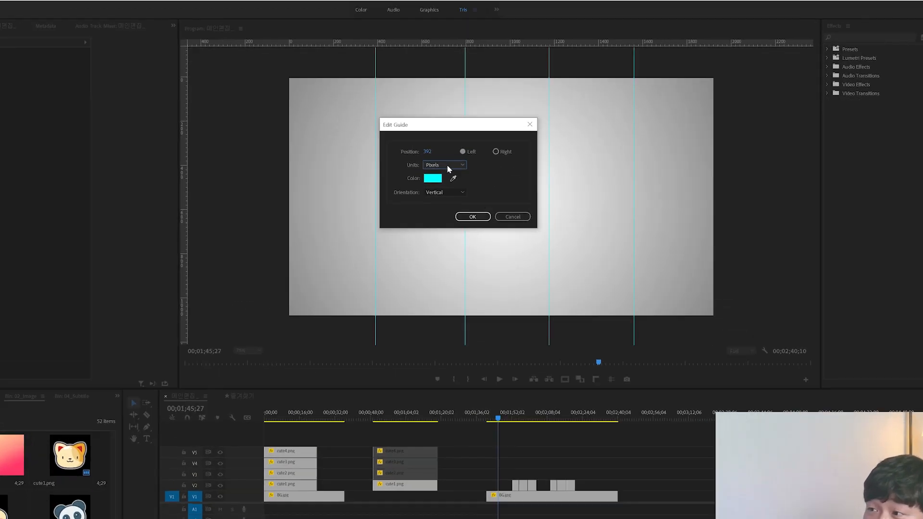
pyautogui.click(479, 150)
pyautogui.click(387, 217)
pyautogui.click(367, 174)
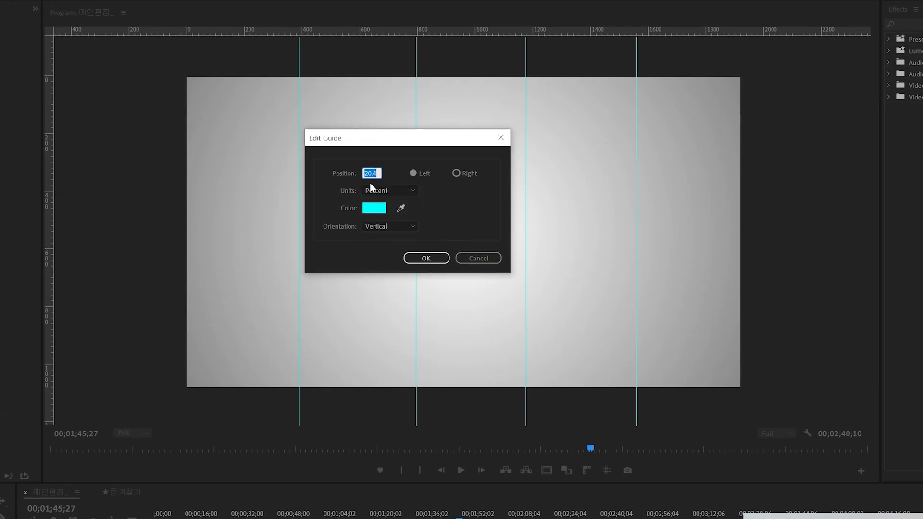
pyautogui.write('20')
pyautogui.click(449, 202)
pyautogui.click(429, 260)
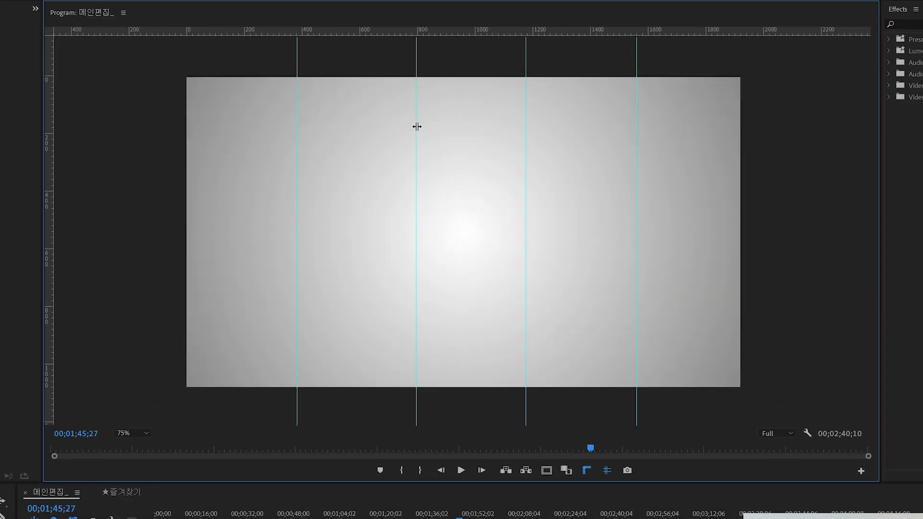
# - Edit the second vertical guide, changing its units to Percent and its position to 40
pyautogui.rightClick(417, 126)
pyautogui.click(442, 130)
pyautogui.click(388, 191)
pyautogui.click(384, 215)
pyautogui.click(373, 172)
pyautogui.write('40')
pyautogui.press('Return')
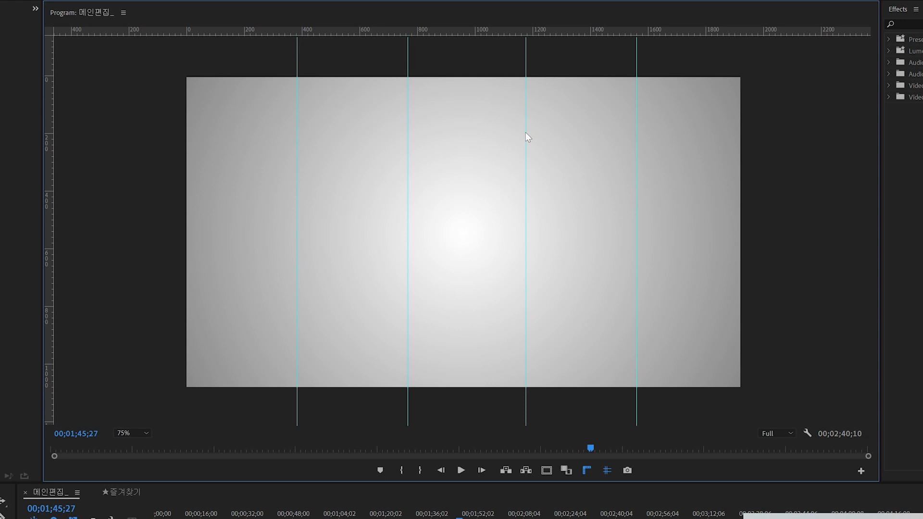
# - Edit the third vertical guide, setting its position to 1920/5*3 pixels measured from the left
pyautogui.rightClick(563, 113)
pyautogui.click(550, 139)
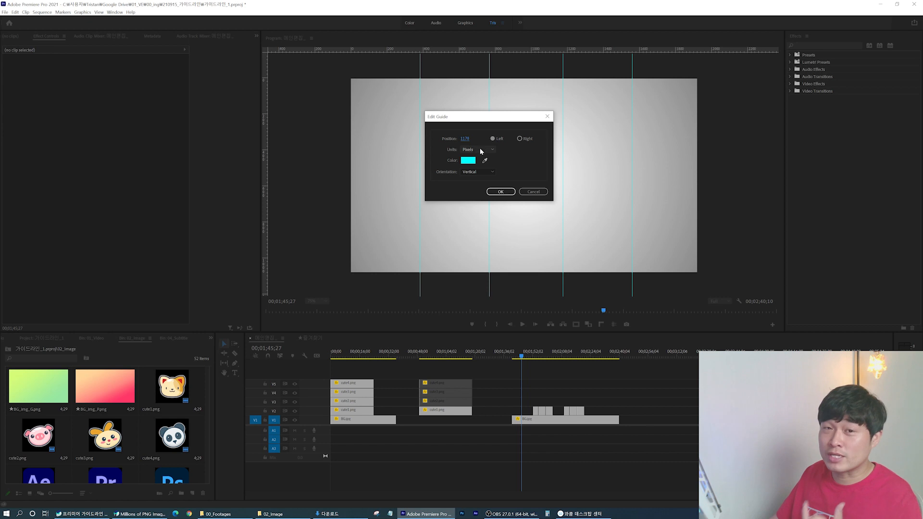
pyautogui.click(465, 139)
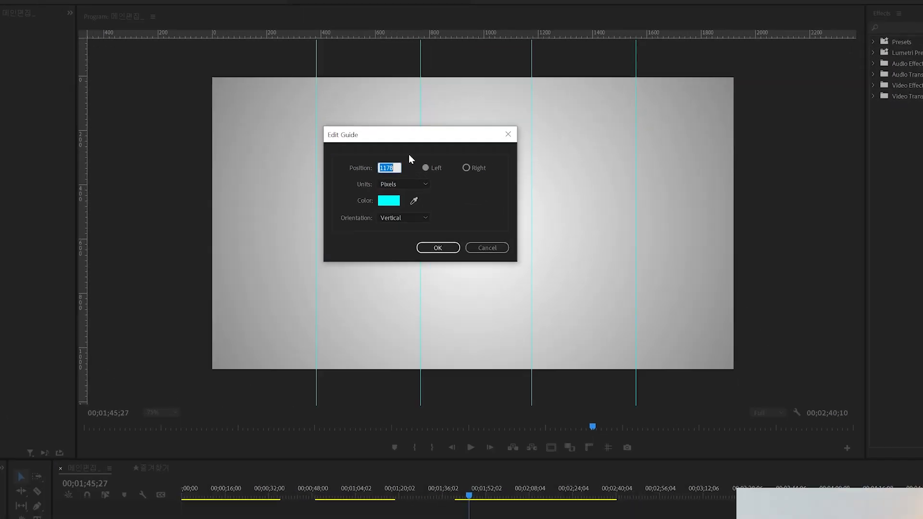
pyautogui.write('1920/5')
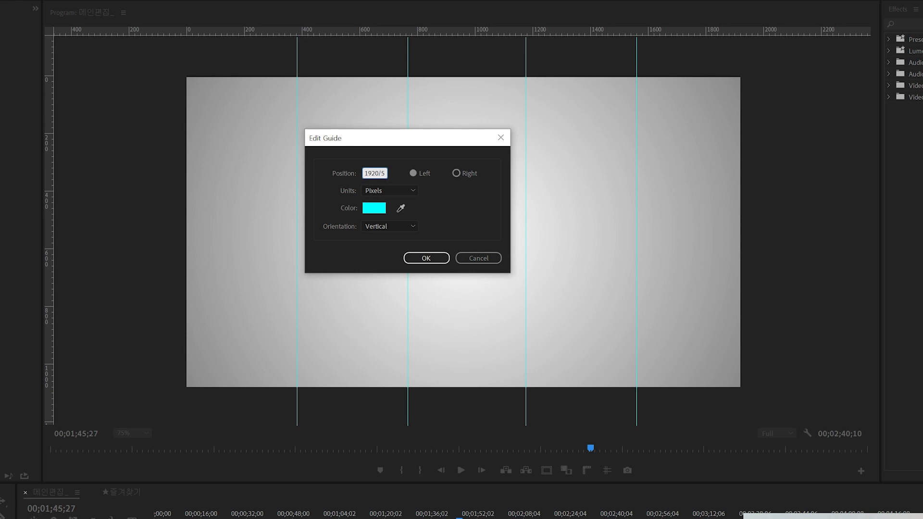
pyautogui.write('*3')
pyautogui.press('Home')
pyautogui.press('End')
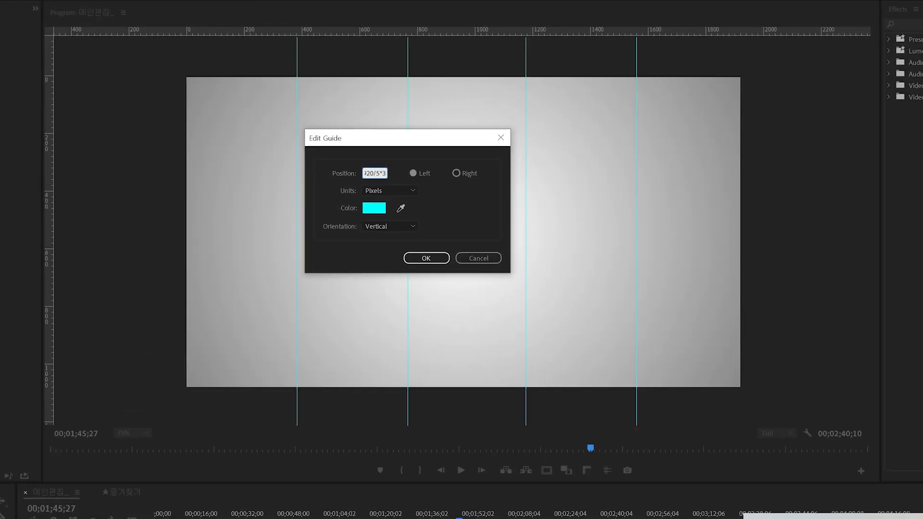
pyautogui.press('Return')
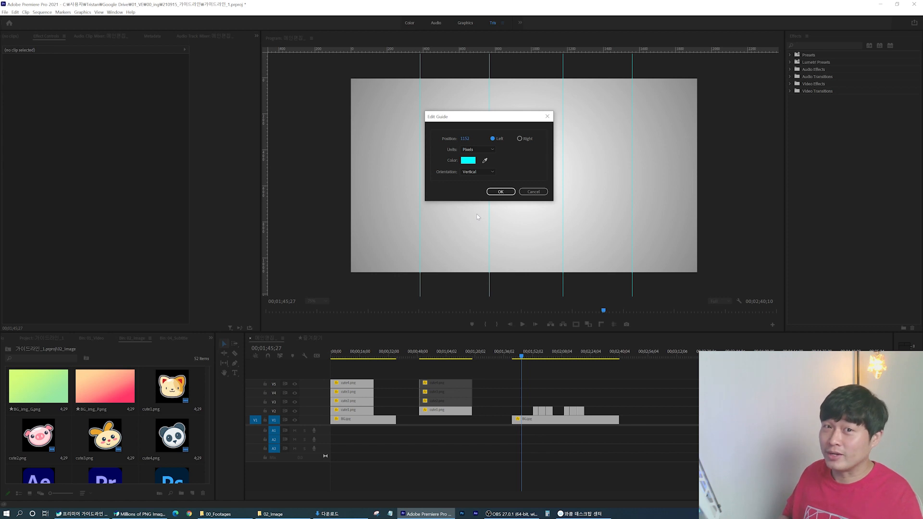
pyautogui.click(512, 194)
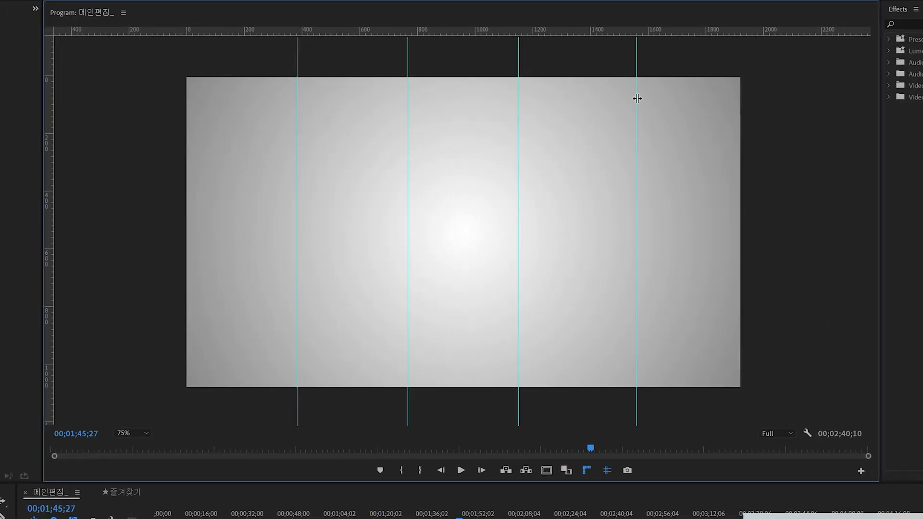
# - Edit the fourth vertical guide, changing its units to Percent and its position to 20, measured from the Right
pyautogui.rightClick(637, 99)
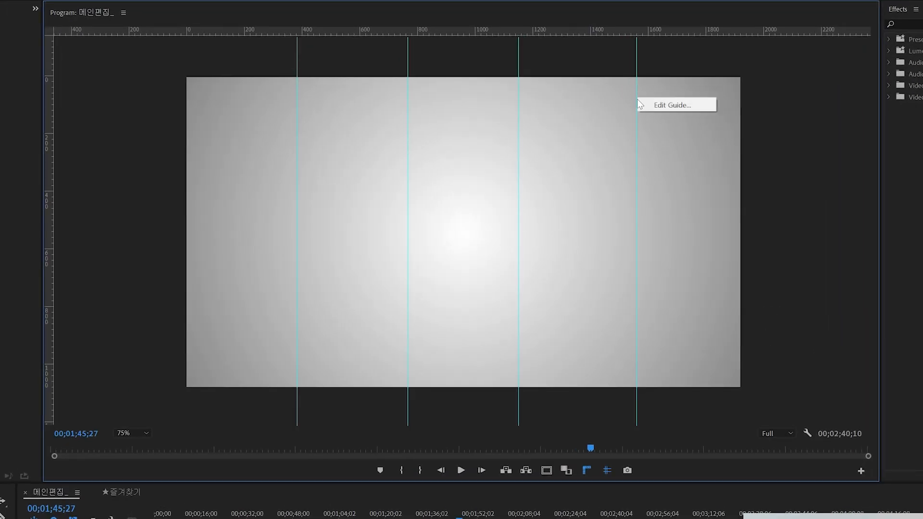
pyautogui.click(670, 102)
pyautogui.click(391, 191)
pyautogui.click(391, 216)
pyautogui.click(380, 173)
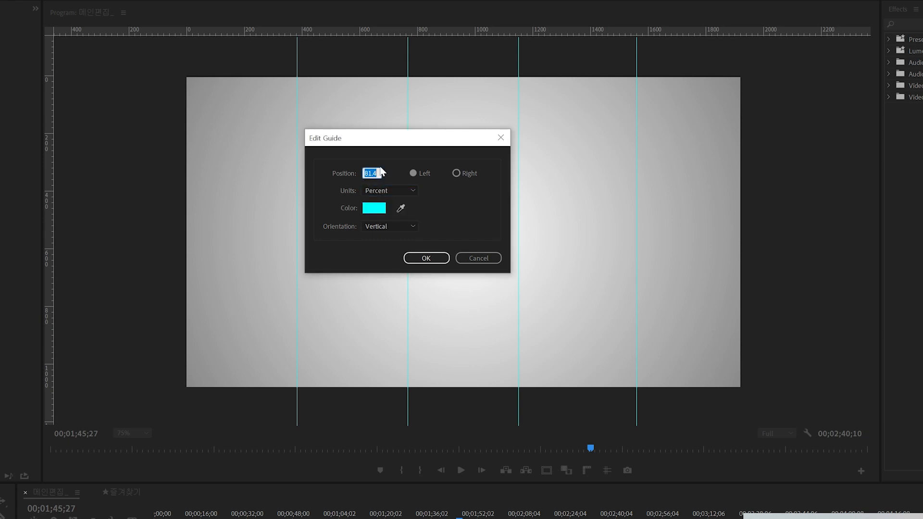
pyautogui.write('20')
pyautogui.click(456, 173)
pyautogui.click(429, 260)
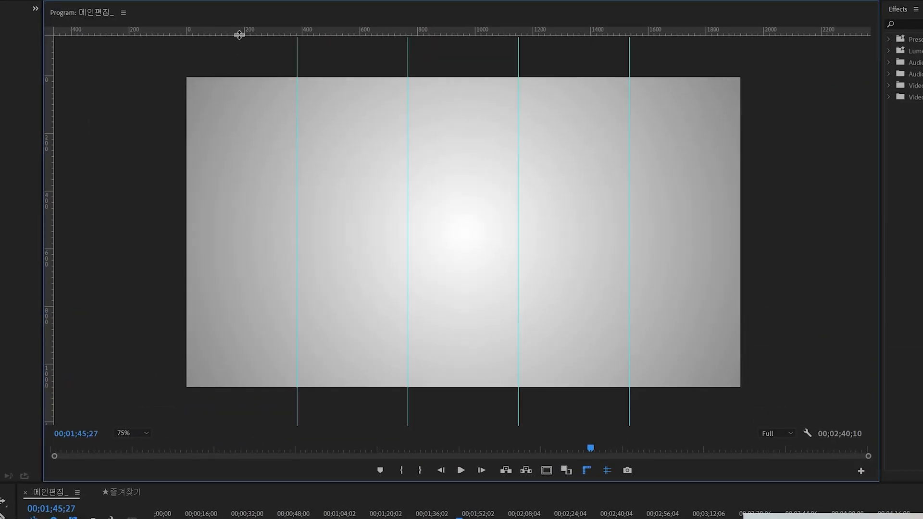
# - Add a horizontal guide near mid-frame and set its position to 1080/2 pixels from the top
pyautogui.moveTo(239, 35); pyautogui.dragTo(253, 230)
pyautogui.rightClick(252, 229)
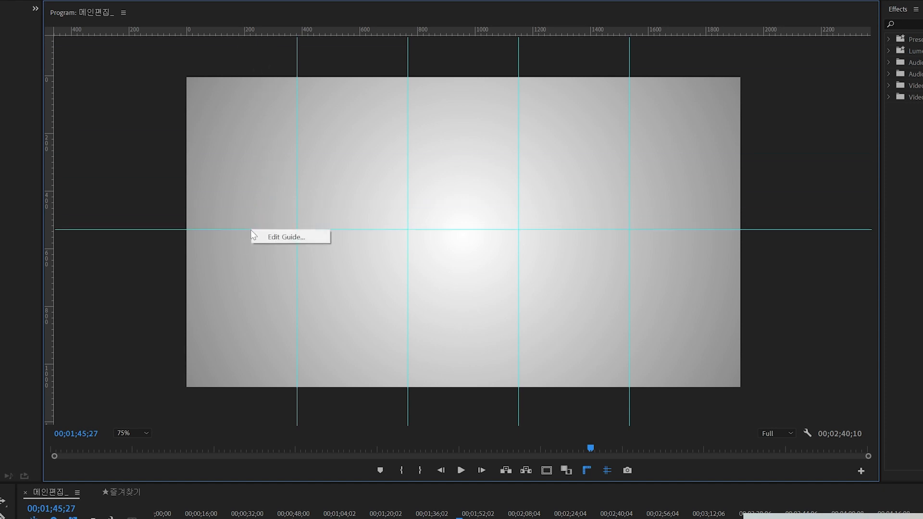
pyautogui.click(295, 236)
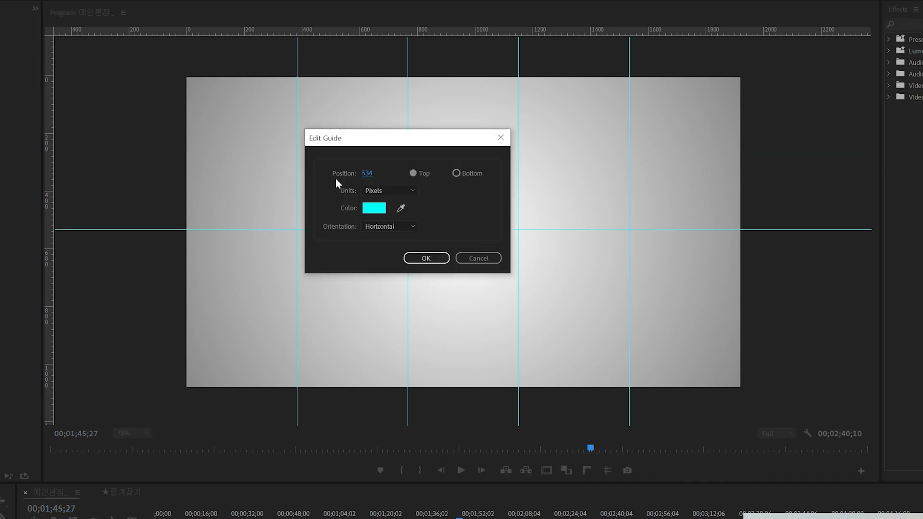
pyautogui.click(367, 173)
pyautogui.write('1080/2')
pyautogui.press('Return')
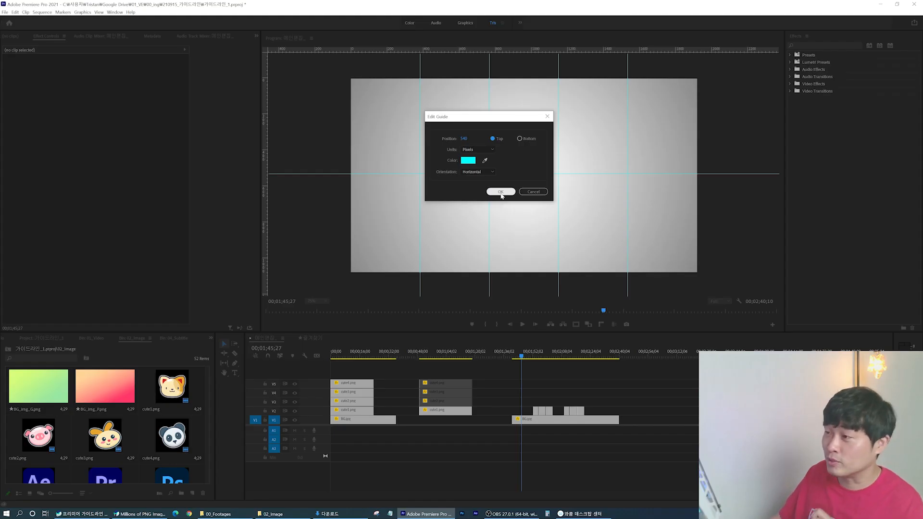
pyautogui.click(500, 192)
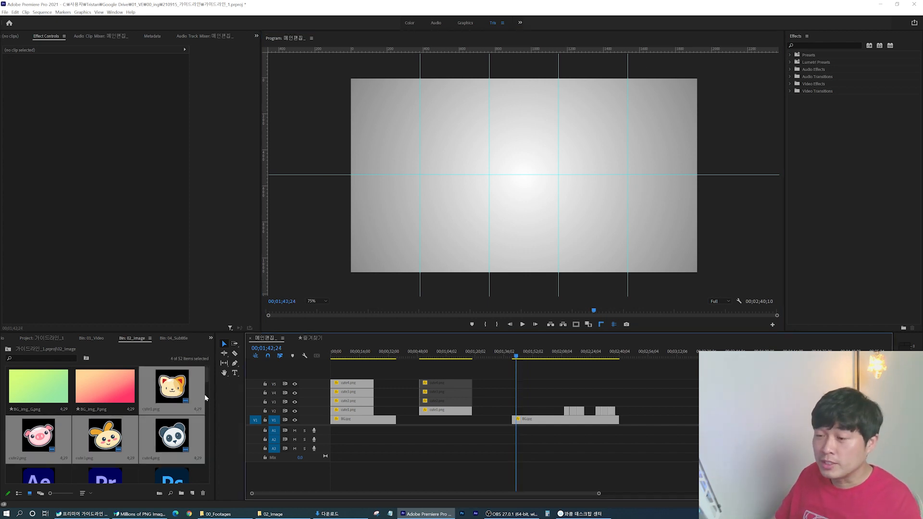
# - Add the four selected animal images on stacked tracks above the start of the third background clip and scatter them in the frame
pyautogui.click(187, 393)
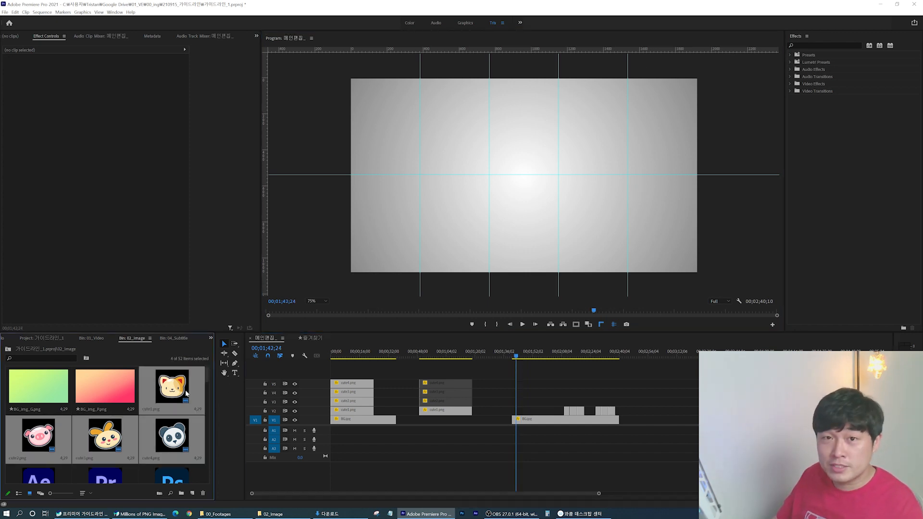
pyautogui.moveTo(509, 359); pyautogui.dragTo(530, 412)
pyautogui.click(527, 182)
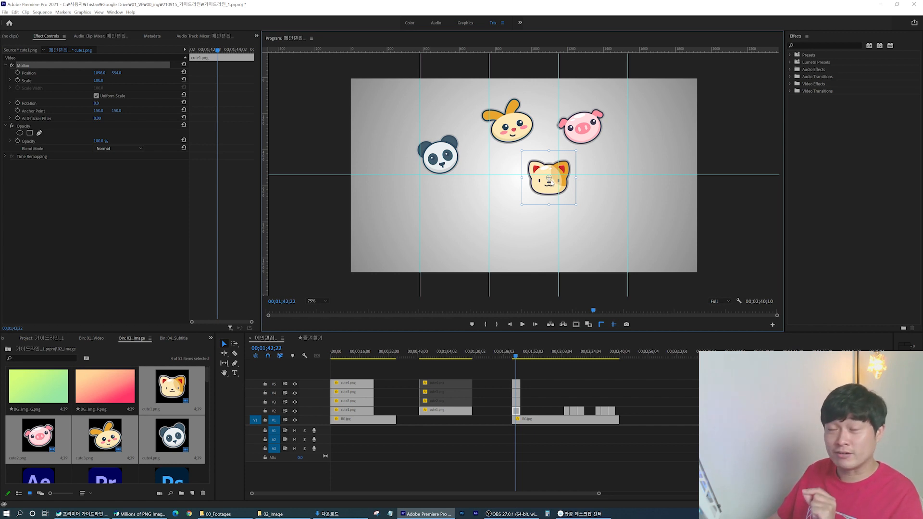
# - Move the anchor points of the panda, rabbit and pig images to the centres of their faces
pyautogui.click(439, 155)
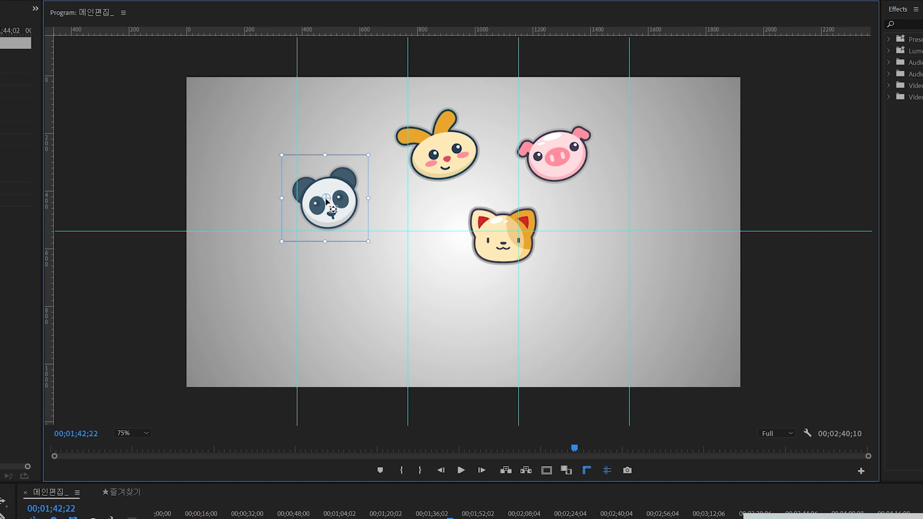
pyautogui.moveTo(326, 198); pyautogui.dragTo(328, 202)
pyautogui.click(443, 165)
pyautogui.moveTo(435, 144); pyautogui.dragTo(445, 149)
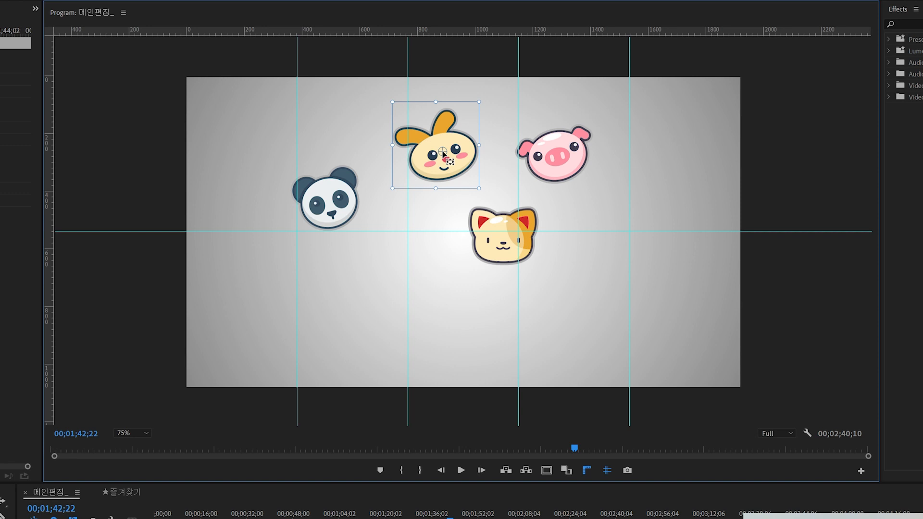
pyautogui.click(553, 157)
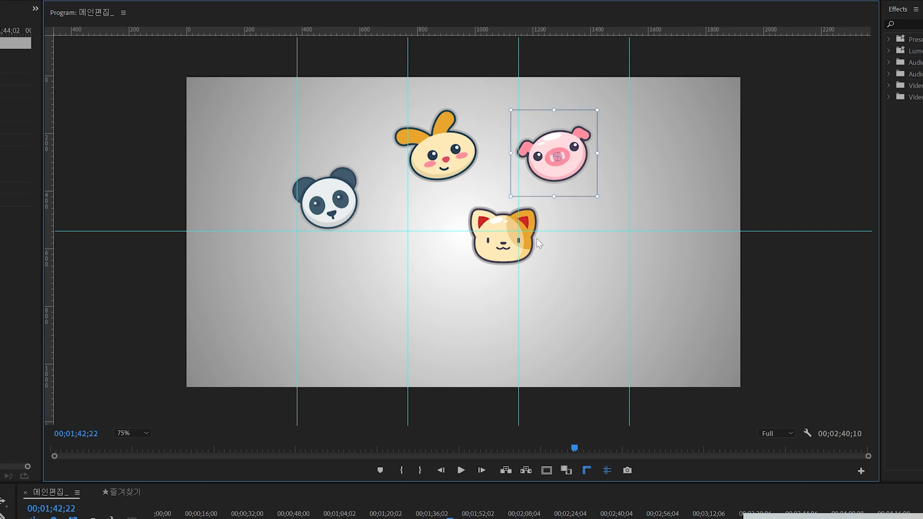
pyautogui.moveTo(569, 166); pyautogui.dragTo(578, 178)
pyautogui.moveTo(578, 179); pyautogui.dragTo(558, 157)
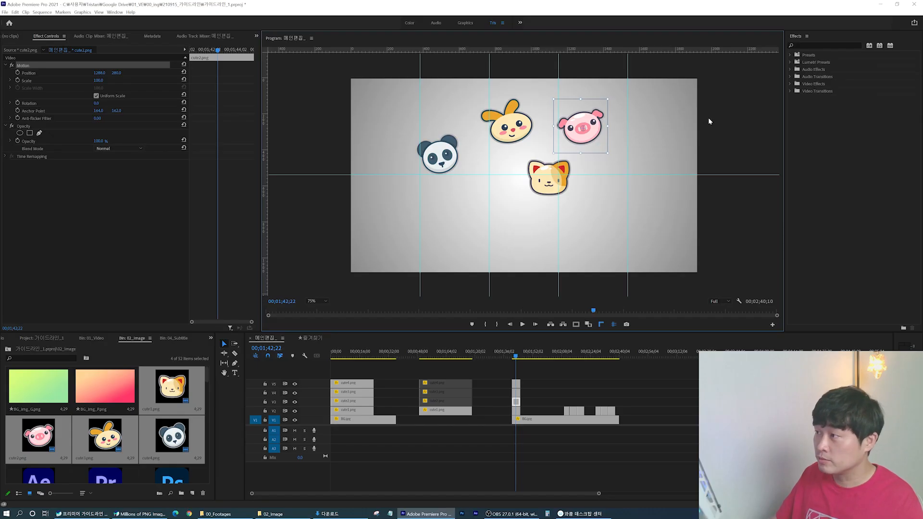
# - Snap the panda and rabbit images by their anchor points to where the first and second vertical guides cross the horizontal guide
pyautogui.click(458, 168)
pyautogui.moveTo(449, 168); pyautogui.dragTo(416, 185)
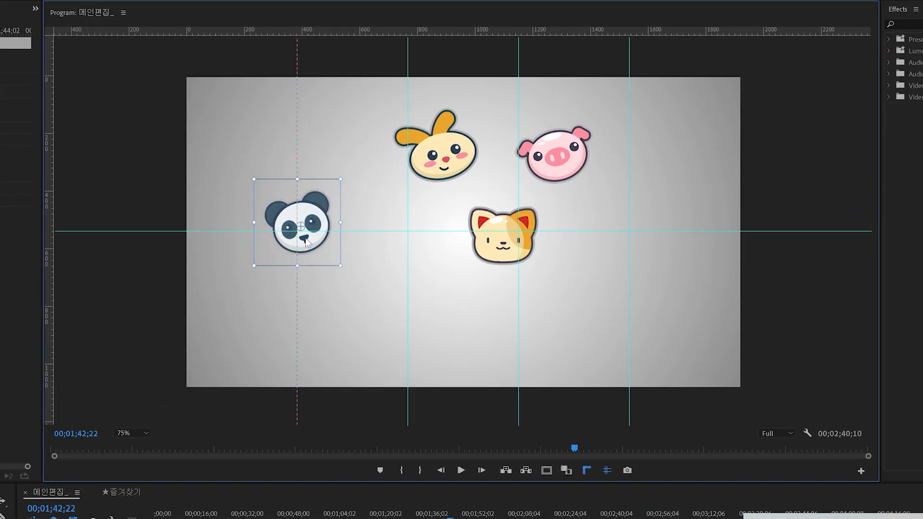
pyautogui.moveTo(307, 241)
pyautogui.mouseDown()
pyautogui.moveTo(294, 237)
pyautogui.moveTo(303, 240)
pyautogui.mouseUp()
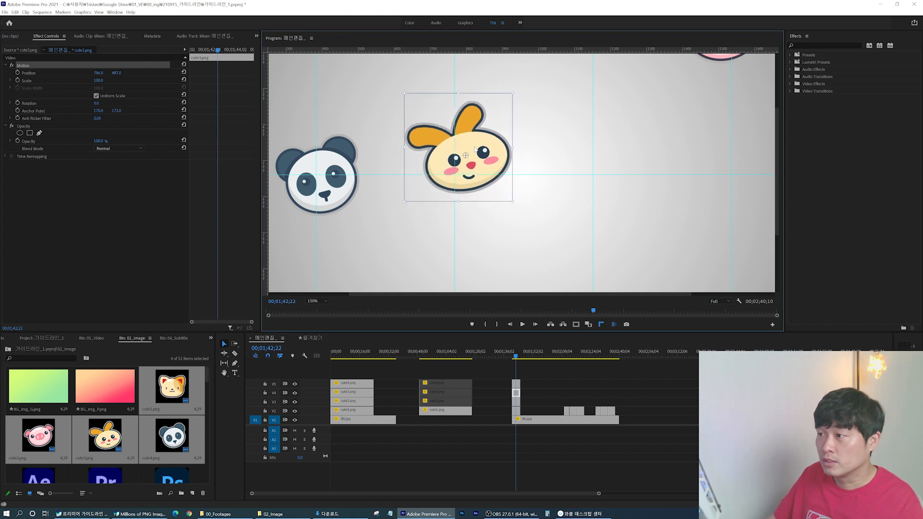
pyautogui.moveTo(475, 148)
pyautogui.mouseDown()
pyautogui.moveTo(473, 174)
pyautogui.moveTo(463, 161)
pyautogui.mouseUp()
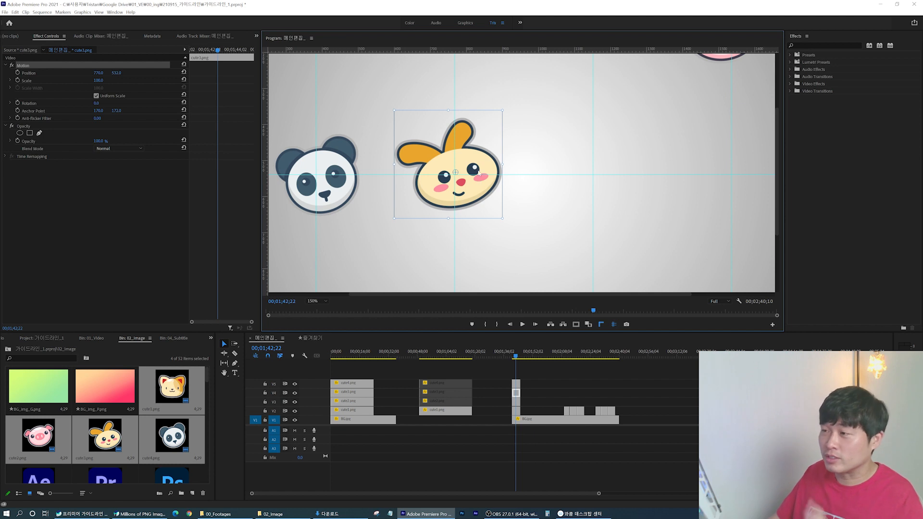
pyautogui.moveTo(464, 190); pyautogui.dragTo(462, 192)
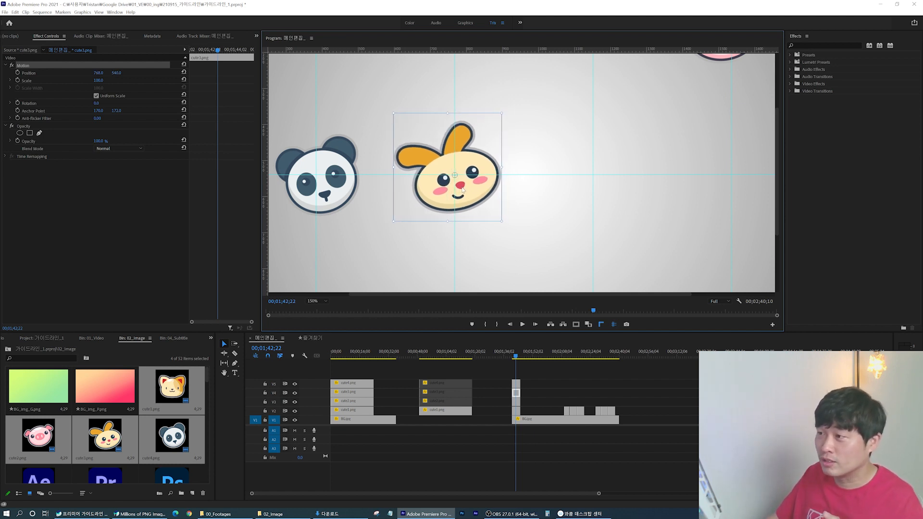
# - Snap the pig and cat images to where the third and fourth vertical guides cross the horizontal guide
pyautogui.moveTo(721, 57); pyautogui.dragTo(611, 180)
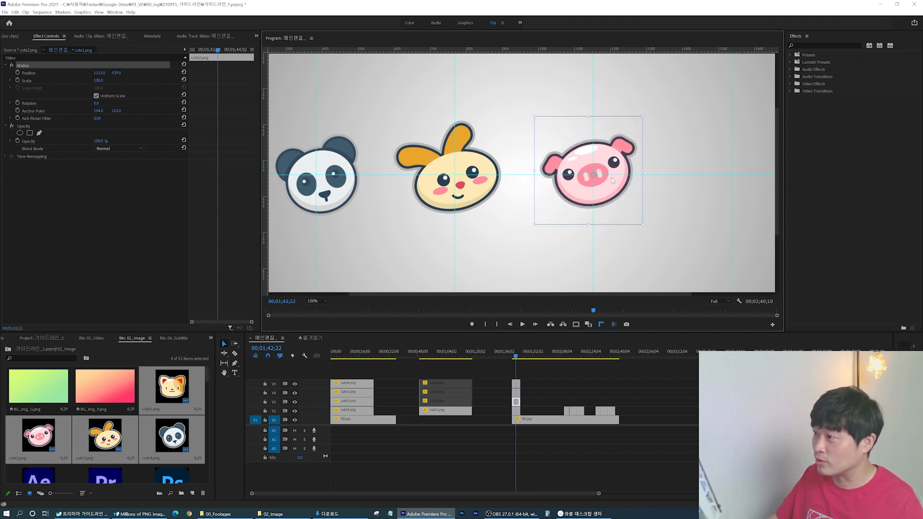
pyautogui.moveTo(607, 294); pyautogui.dragTo(694, 294)
pyautogui.moveTo(723, 67); pyautogui.dragTo(619, 201)
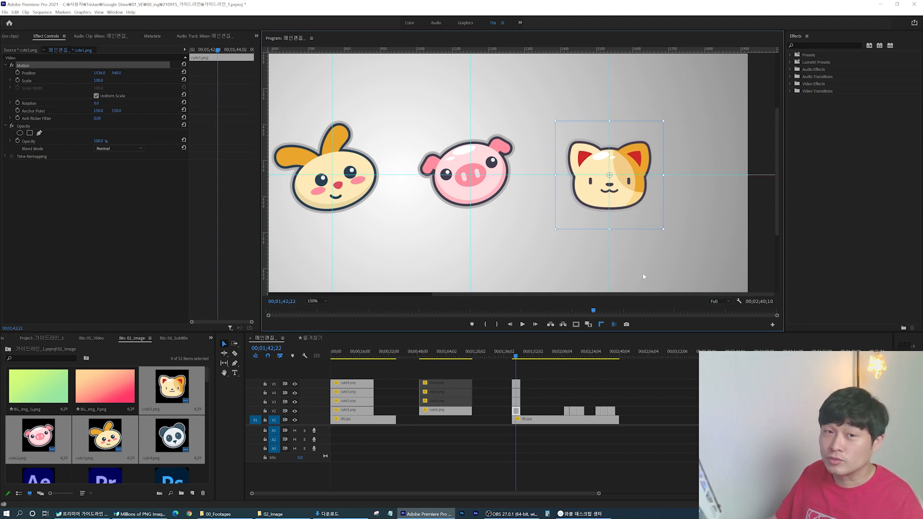
# - View the whole frame and hide the guides to check the spacing of the four animal images
pyautogui.click(326, 301)
pyautogui.click(317, 308)
pyautogui.click(747, 214)
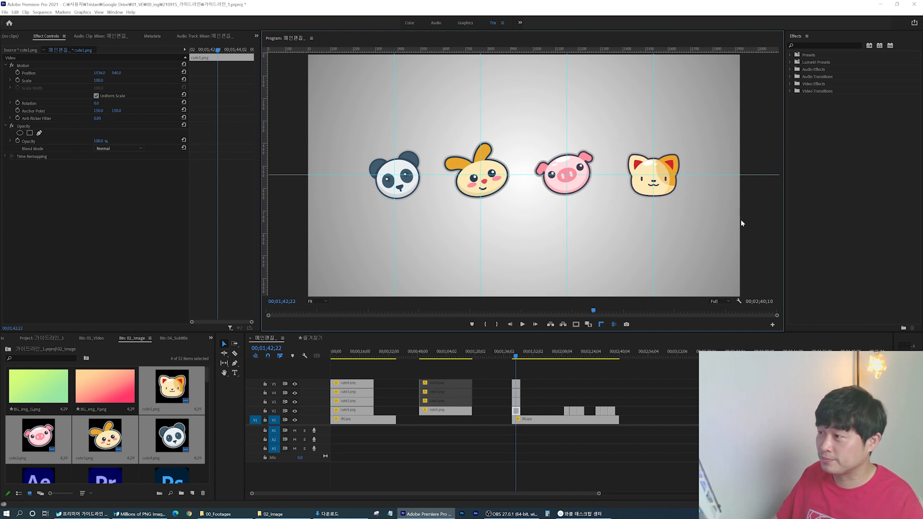
pyautogui.click(326, 301)
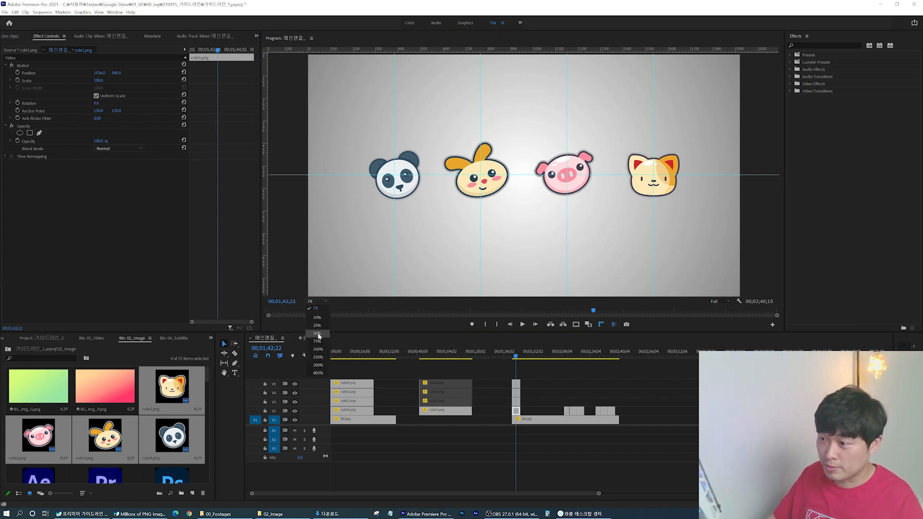
pyautogui.click(315, 330)
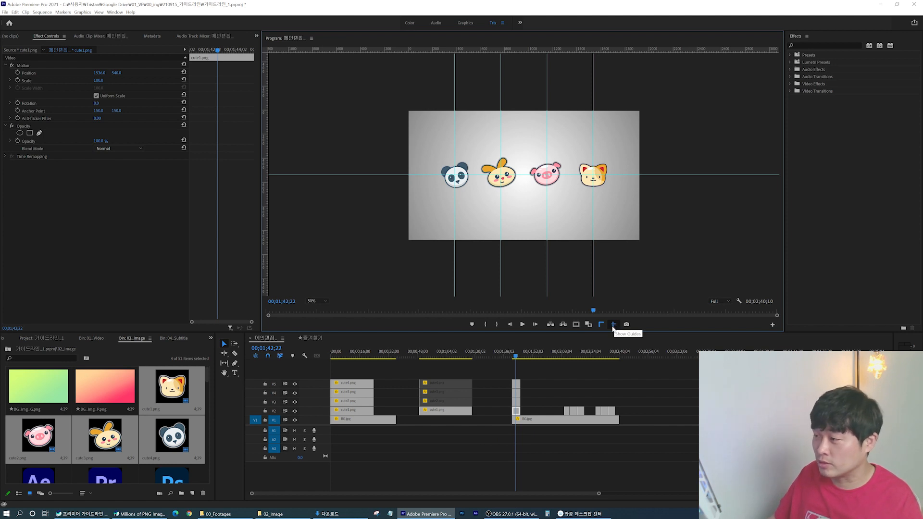
pyautogui.click(613, 324)
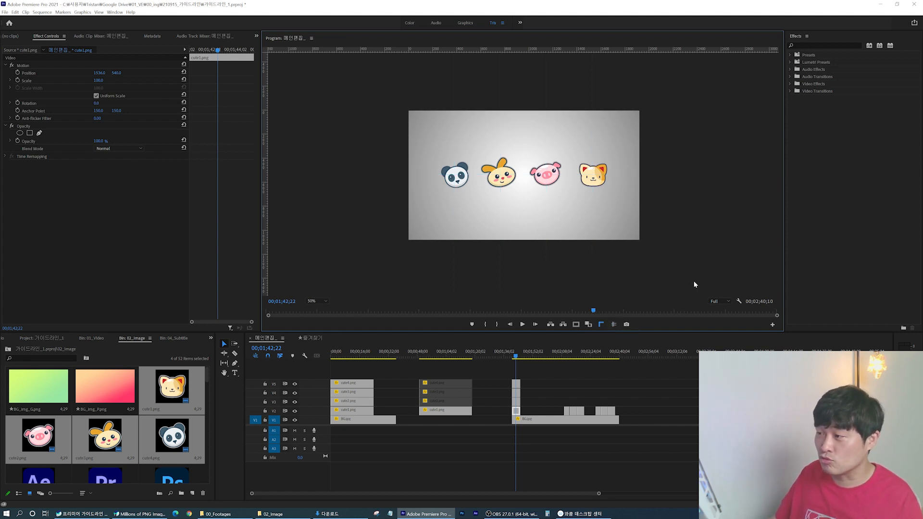
pyautogui.hotkey('ctrl', '=')
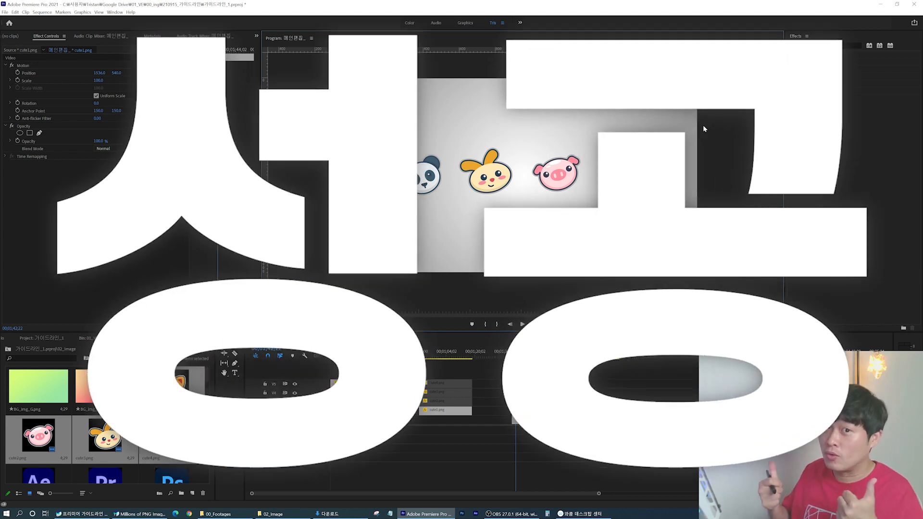
# - Go to the pink title at 00;02;11;12, show the guides and move the horizontal guide down to about 915 px, across the title
pyautogui.click(571, 358)
pyautogui.moveTo(571, 360)
pyautogui.mouseDown()
pyautogui.moveTo(579, 358)
pyautogui.moveTo(571, 358)
pyautogui.mouseUp()
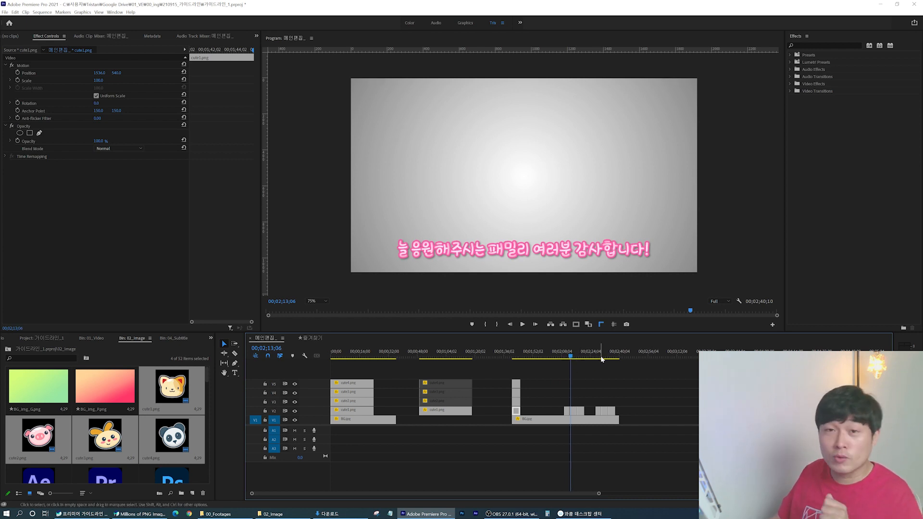
pyautogui.click(567, 357)
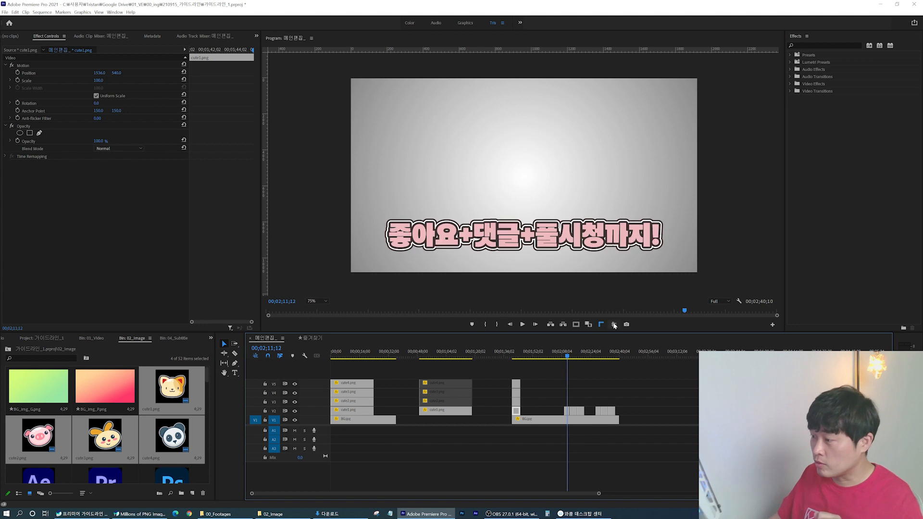
pyautogui.click(613, 325)
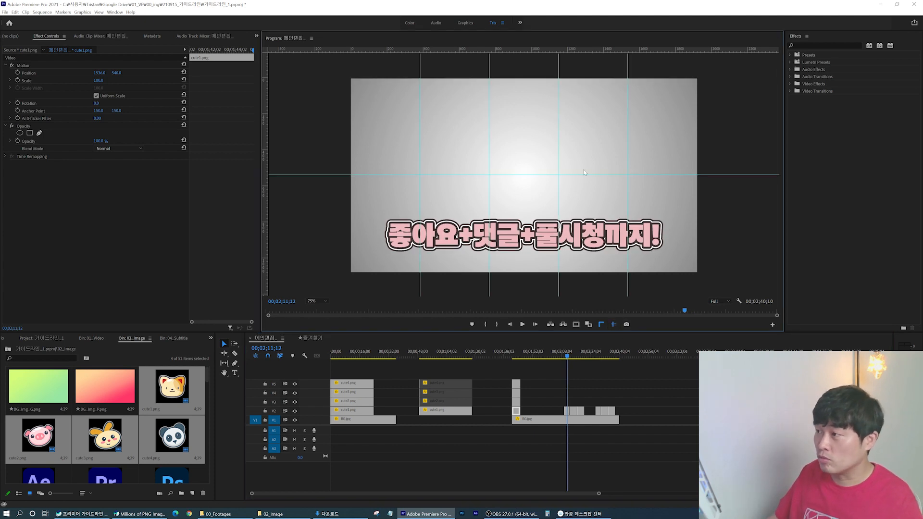
pyautogui.moveTo(583, 175); pyautogui.dragTo(592, 243)
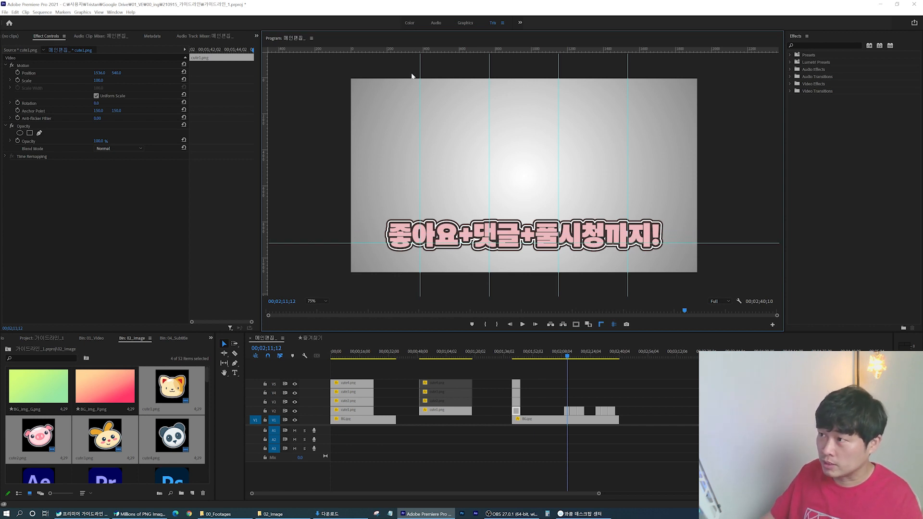
# - Remove all four vertical guides from the frame and select the pink title clip at 00;02;11;12
pyautogui.moveTo(420, 69); pyautogui.dragTo(266, 81)
pyautogui.moveTo(489, 66); pyautogui.dragTo(266, 82)
pyautogui.moveTo(558, 64); pyautogui.dragTo(266, 86)
pyautogui.moveTo(627, 66); pyautogui.dragTo(266, 86)
pyautogui.click(568, 412)
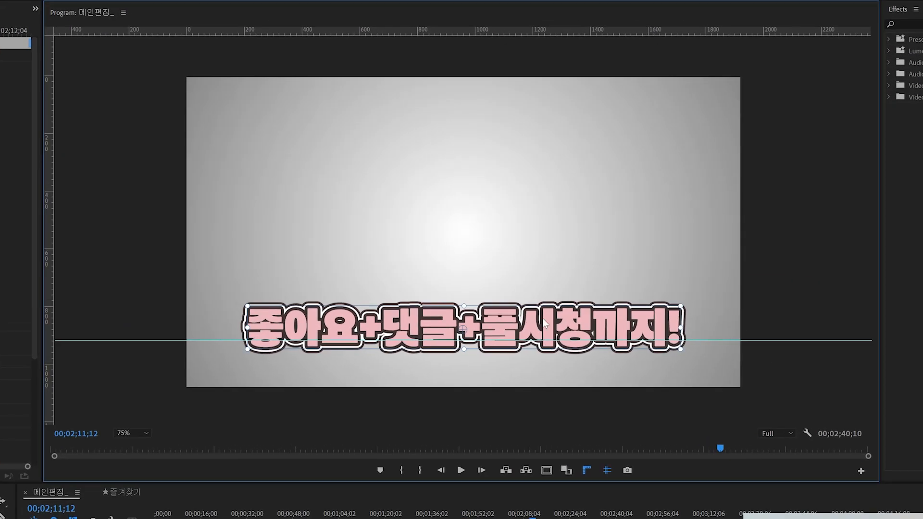
# - Align the pink title at 00;02;11;12 and the handwritten-style title at 00;02;14;06 to the horizontal guide, centred on its line
pyautogui.moveTo(509, 318)
pyautogui.mouseDown()
pyautogui.moveTo(510, 329)
pyautogui.moveTo(504, 324)
pyautogui.mouseUp()
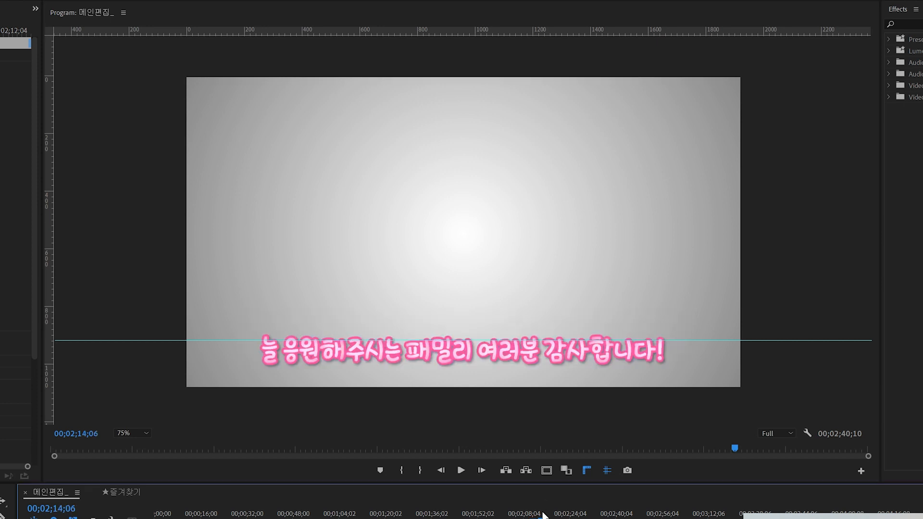
pyautogui.click(523, 353)
pyautogui.moveTo(504, 356); pyautogui.dragTo(501, 344)
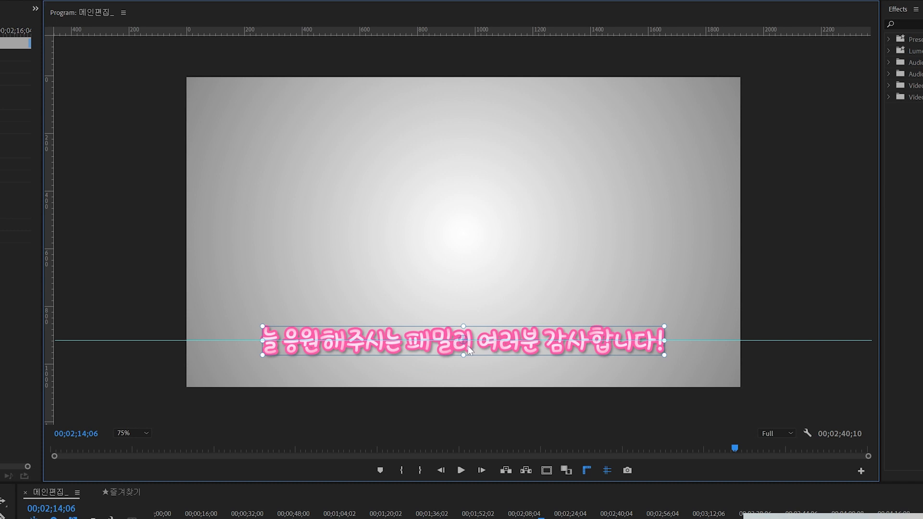
# - Move the blue-outlined title at 00;02;18;24 onto the horizontal guide, snapped to the frame's vertical centre line
pyautogui.click(555, 513)
pyautogui.click(521, 353)
pyautogui.moveTo(462, 363); pyautogui.dragTo(474, 229)
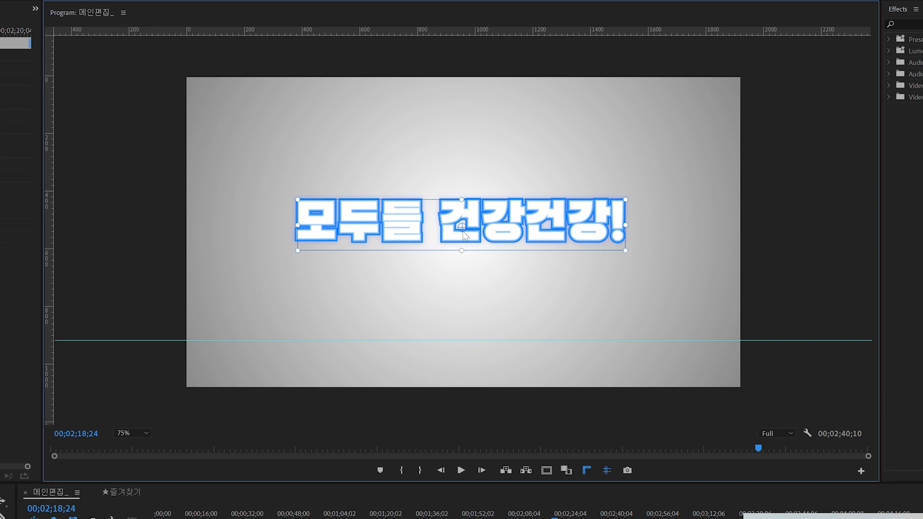
pyautogui.moveTo(460, 222); pyautogui.dragTo(462, 221)
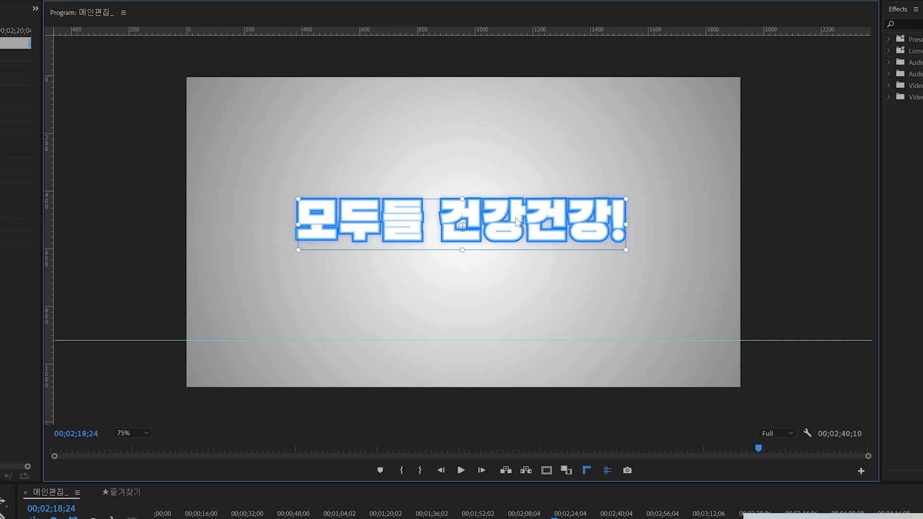
pyautogui.moveTo(462, 227); pyautogui.dragTo(479, 339)
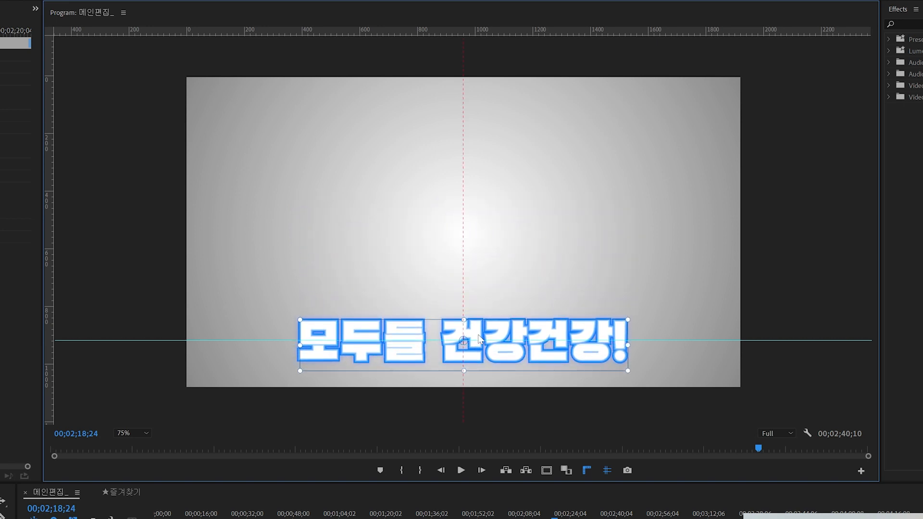
# - Go back to the pink title, hide the guides and scrub through to the blue-outlined title to compare the titles' heights
pyautogui.click(528, 518)
pyautogui.click(533, 513)
pyautogui.moveTo(534, 513); pyautogui.dragTo(532, 513)
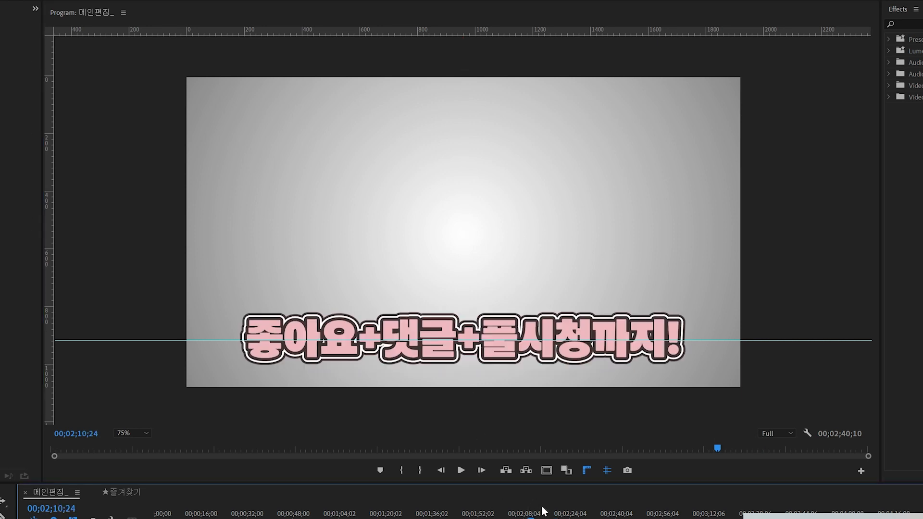
pyautogui.click(606, 471)
pyautogui.moveTo(533, 517); pyautogui.dragTo(554, 517)
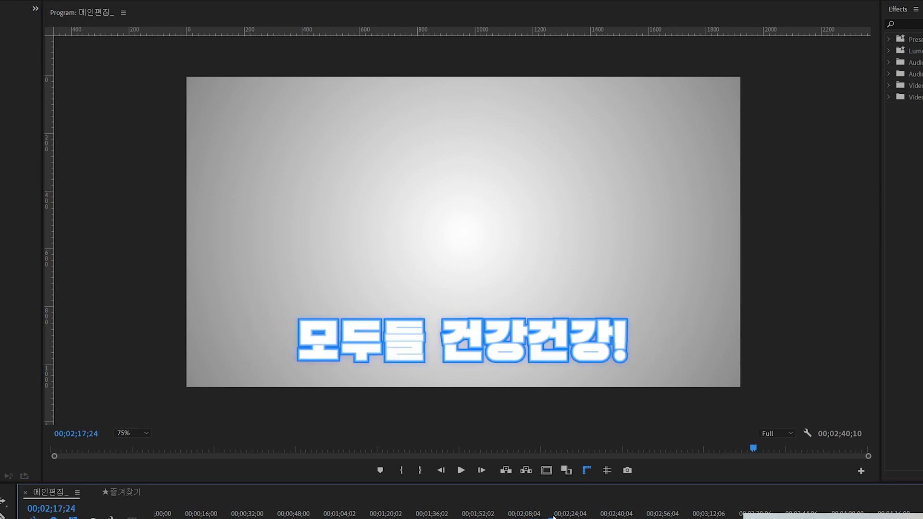